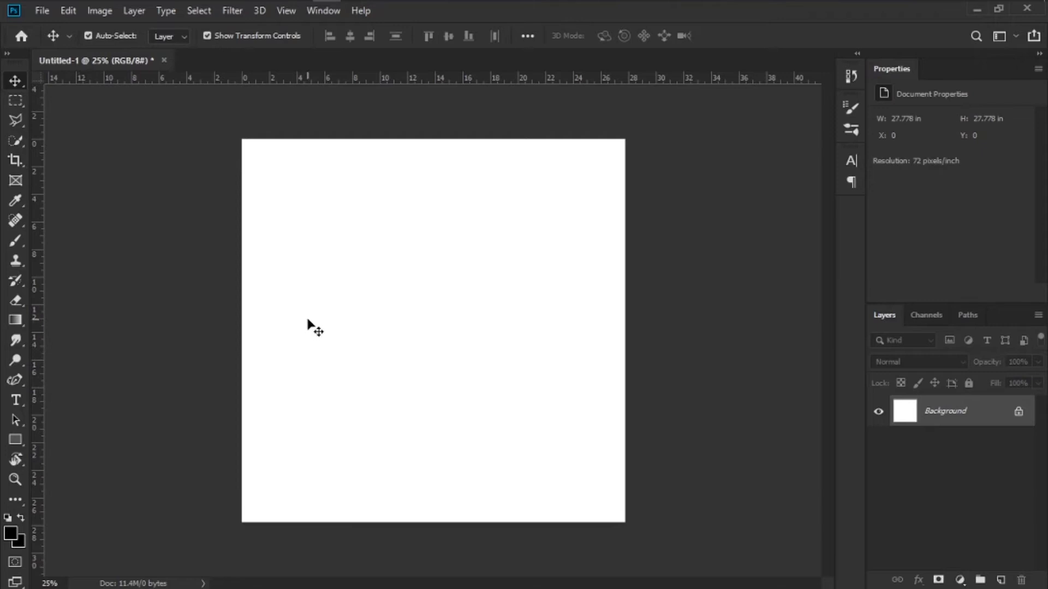
Step: Add the horizontal text "SAMPLE" to the canvas and move it near the canvas's upper edge
click(17, 400)
click(391, 278)
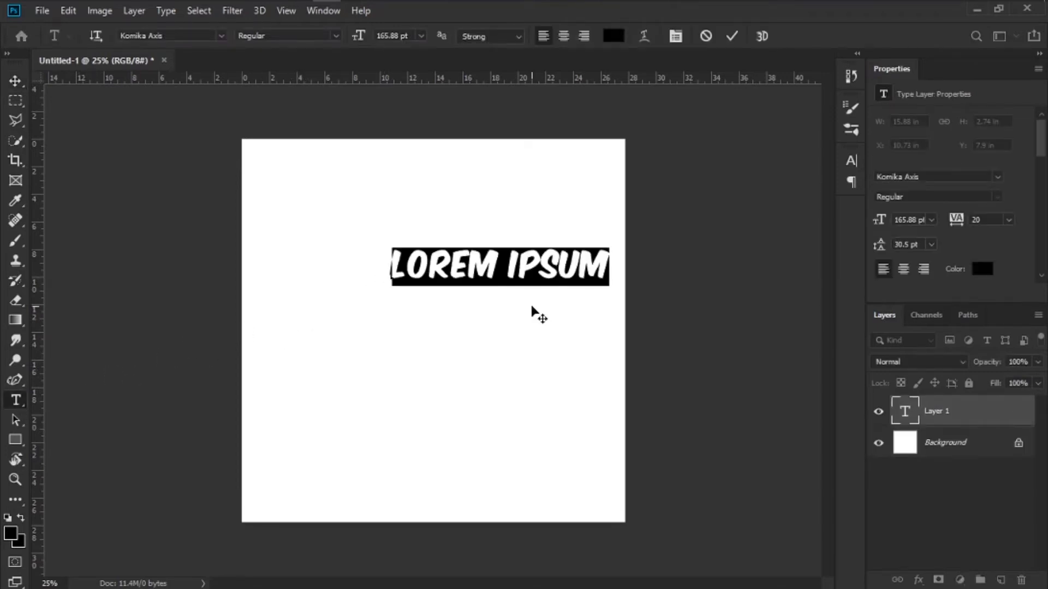
text(SAMPLE)
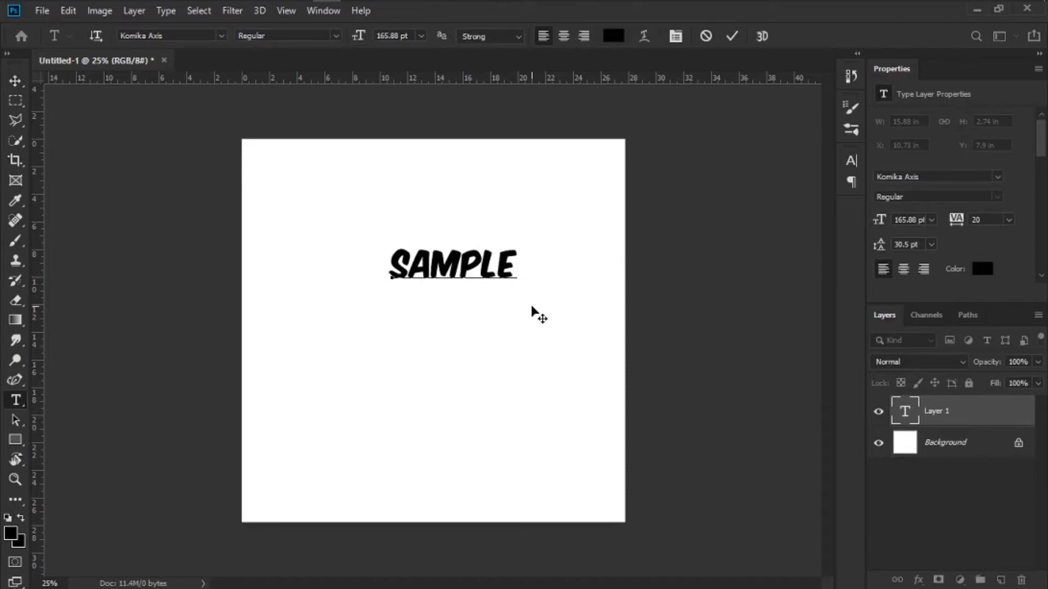
key(ctrl+Return)
key(v)
drag(489, 248, 424, 167)
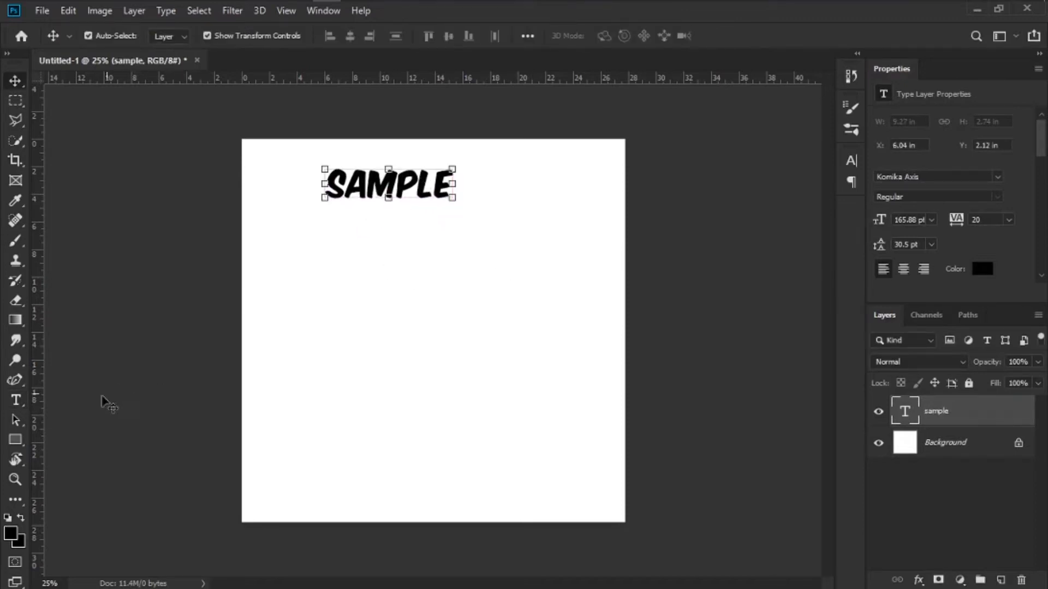
Step: Add the vertical text "SAMPLE" below the horizontal text and move it near the canvas's left edge
click(17, 403)
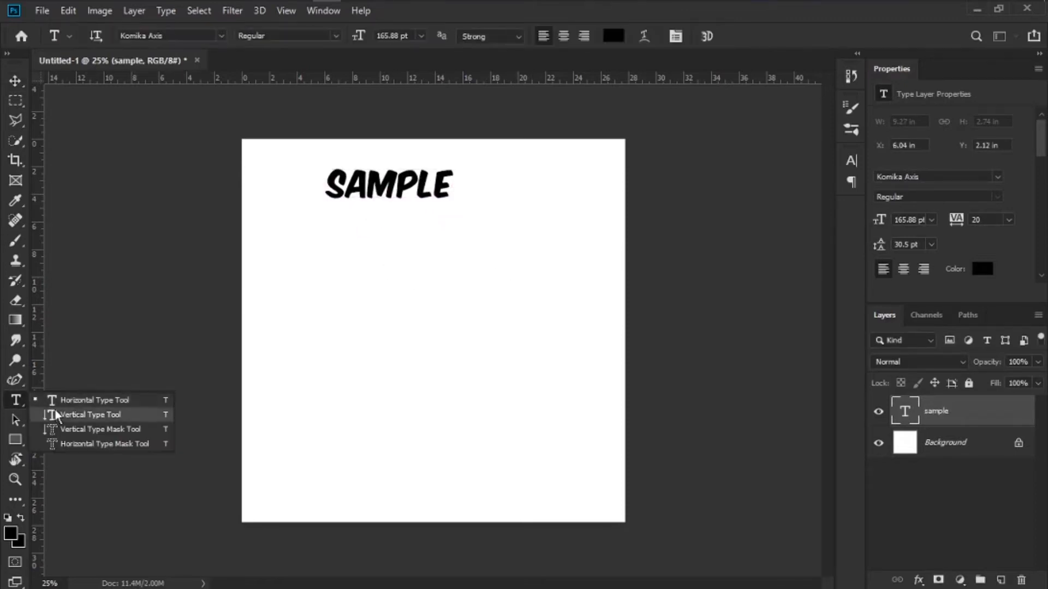
click(55, 413)
click(430, 292)
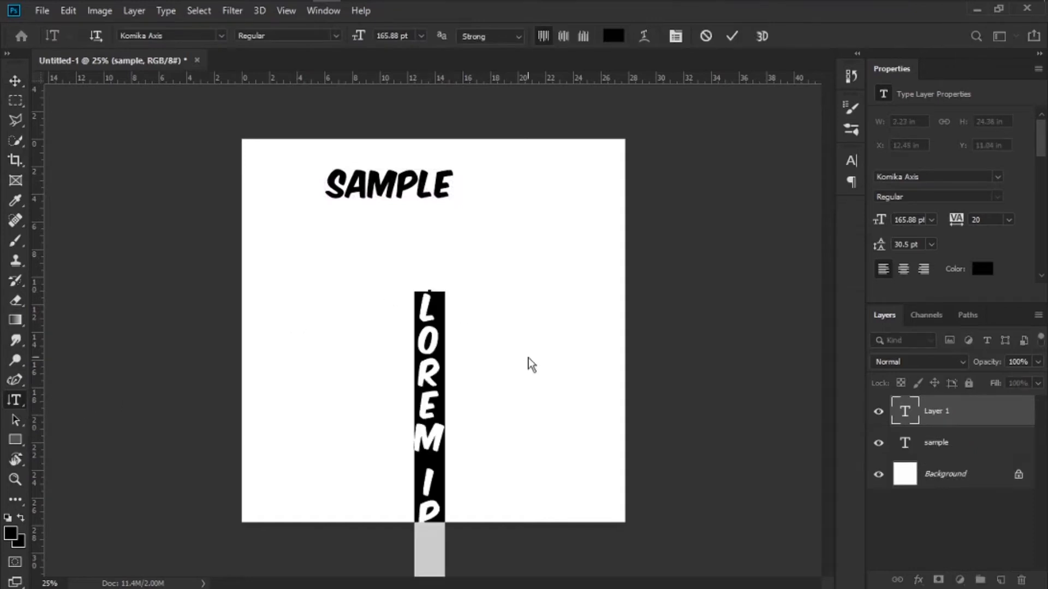
text(SAMPLE)
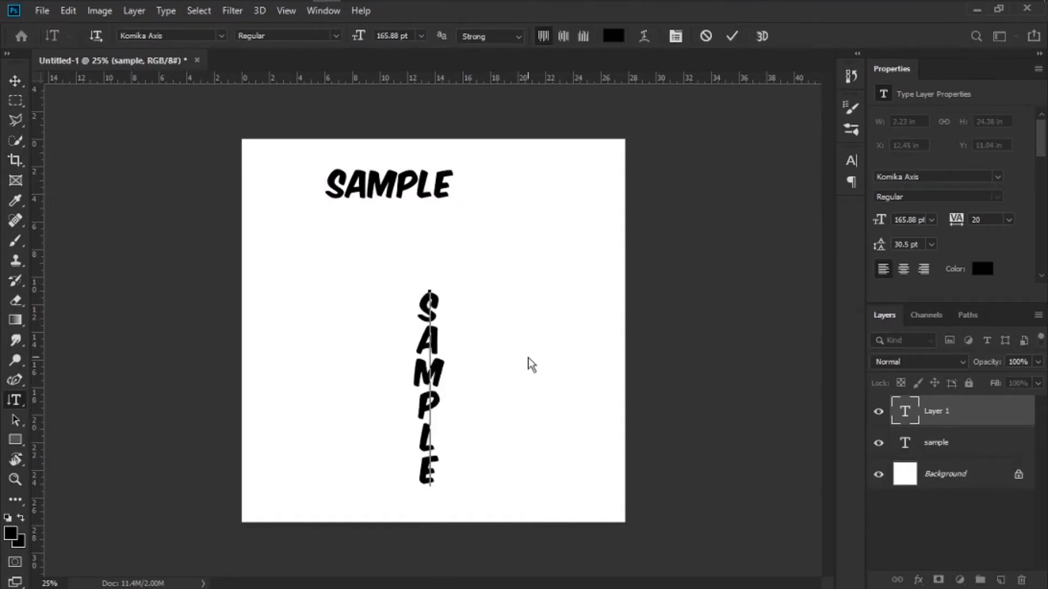
click(16, 81)
drag(425, 341, 292, 331)
Step: Delete both the horizontal and the vertical "SAMPLE" text layers
shift+click(996, 431)
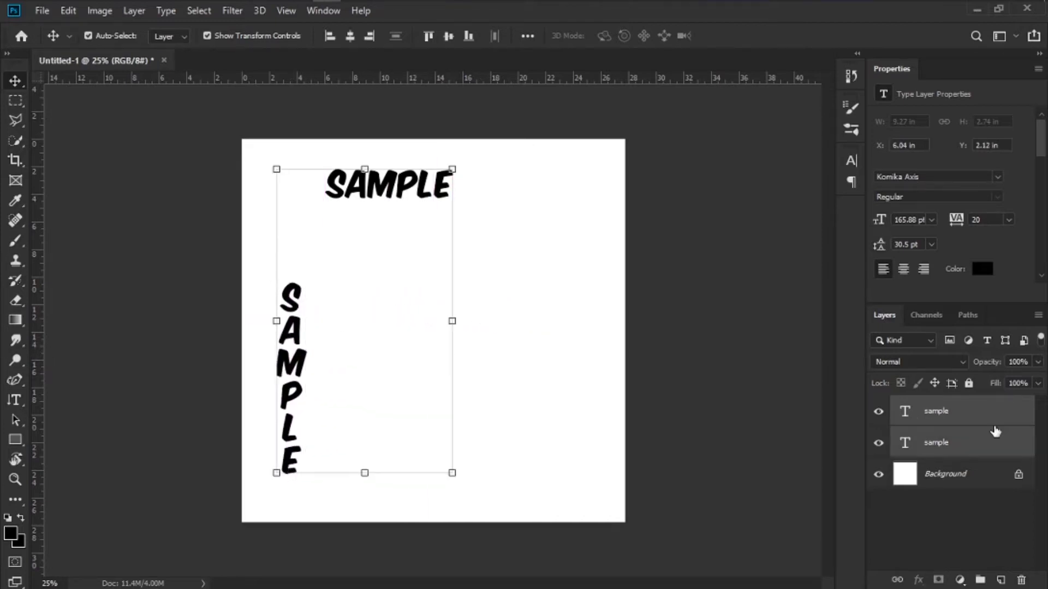
key(Delete)
Step: Add the horizontal text "BULGED" in the upper middle of the empty canvas
key(t)
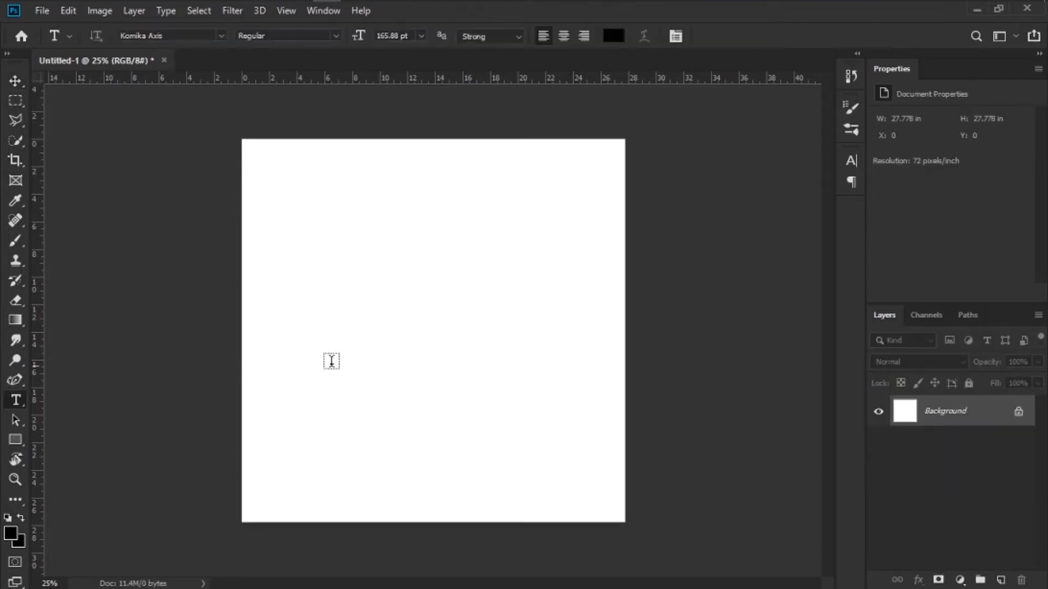
click(474, 289)
text(BULGED)
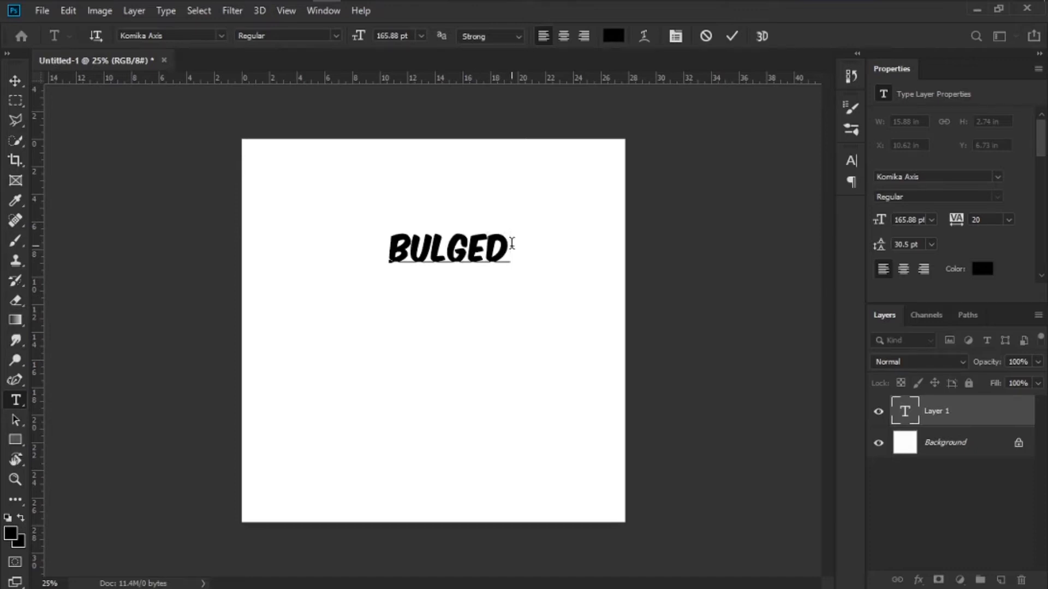
Step: Warp the "BULGED" text with the Bulge style and move it into the canvas's upper-left corner
drag(505, 236, 387, 246)
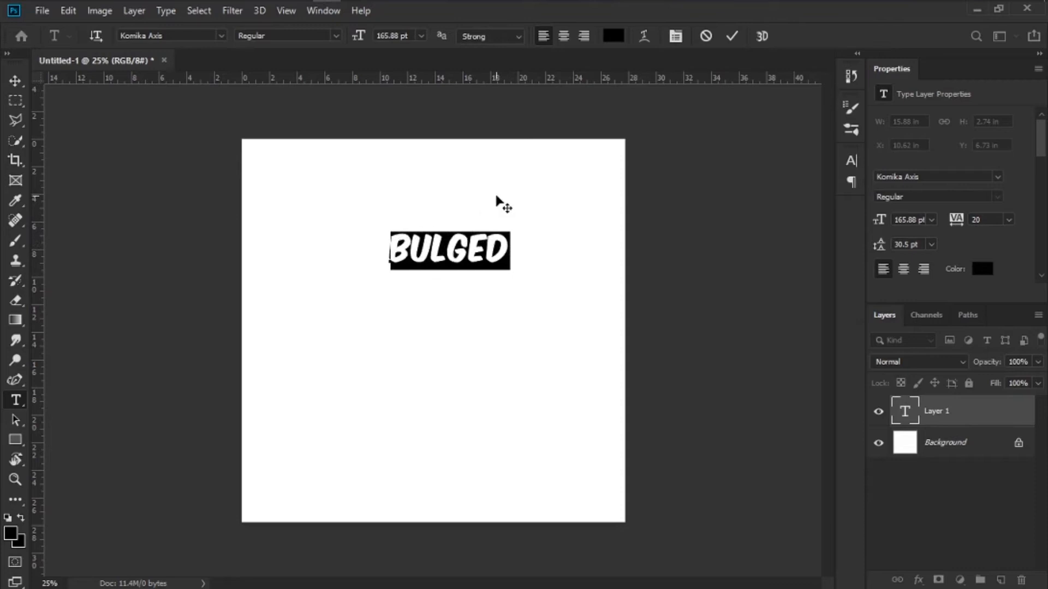
click(645, 37)
drag(725, 138, 707, 129)
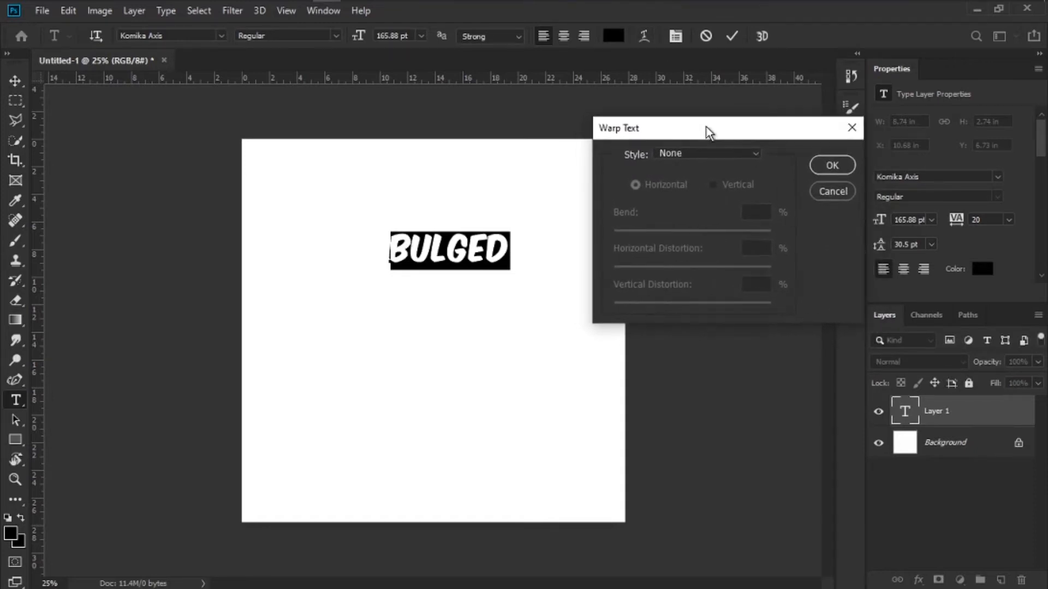
click(712, 153)
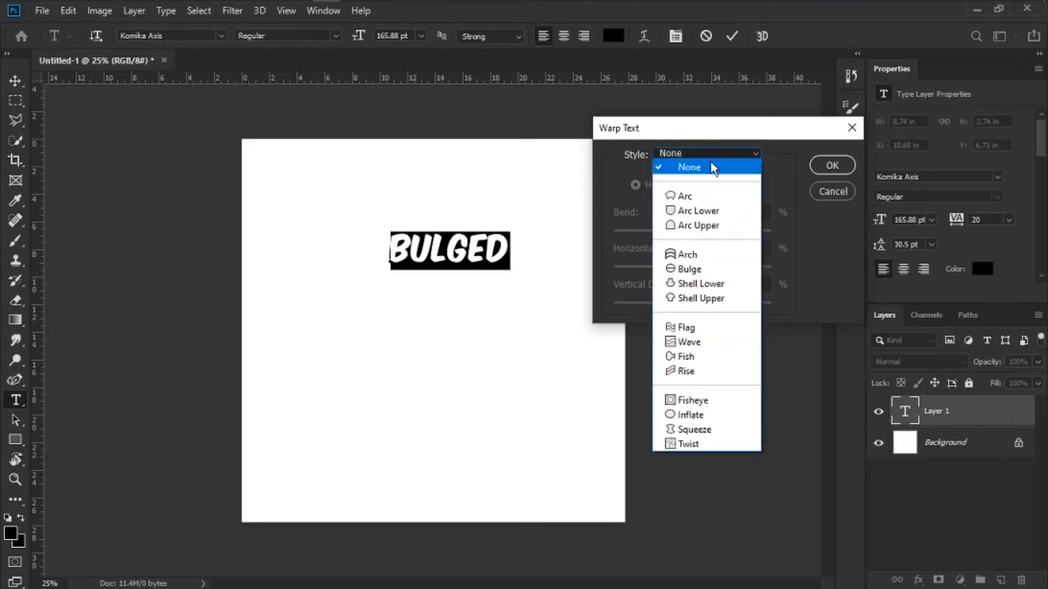
click(703, 274)
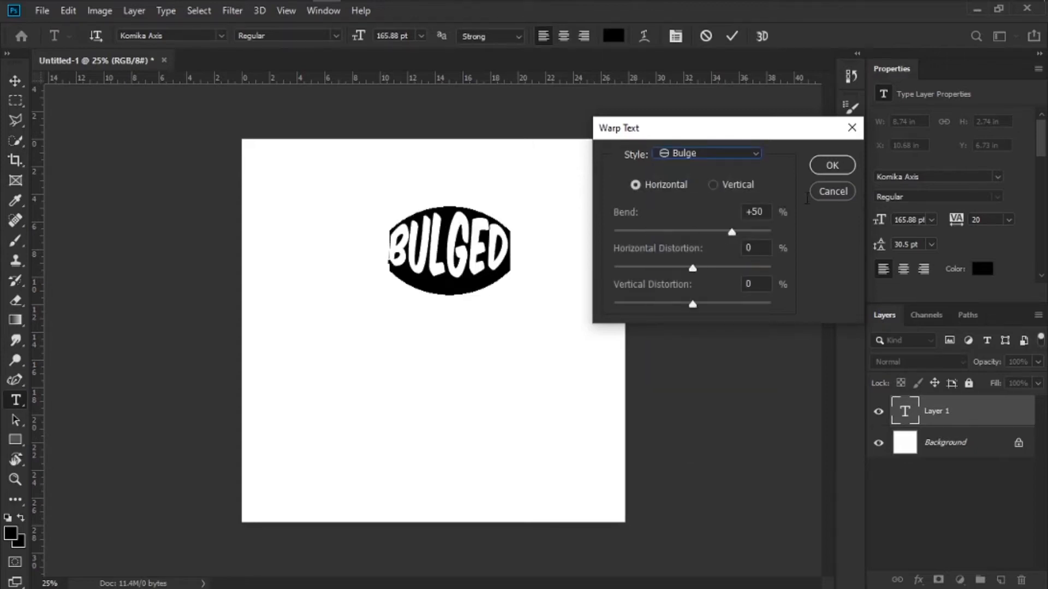
click(831, 167)
click(17, 81)
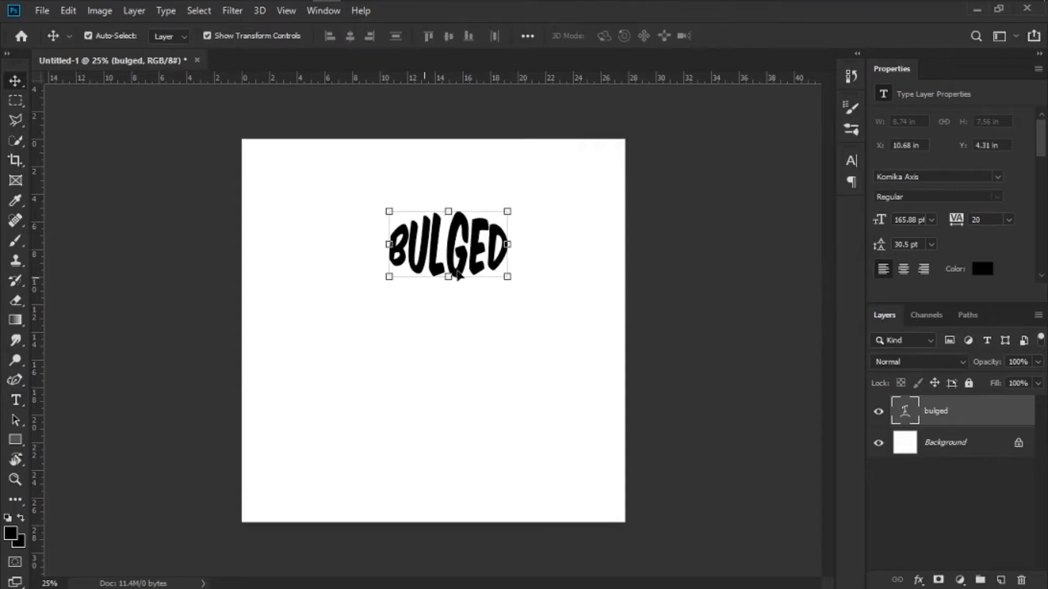
drag(473, 265, 348, 210)
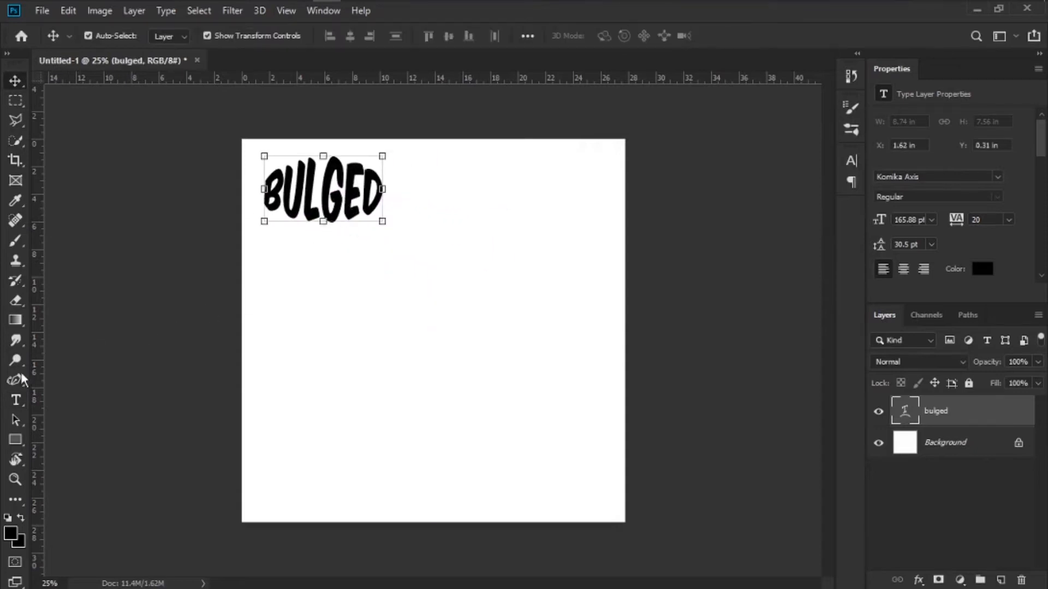
Step: Add the horizontal text "THIS IS ARC" below and to the right of the bulged text
click(16, 400)
click(367, 327)
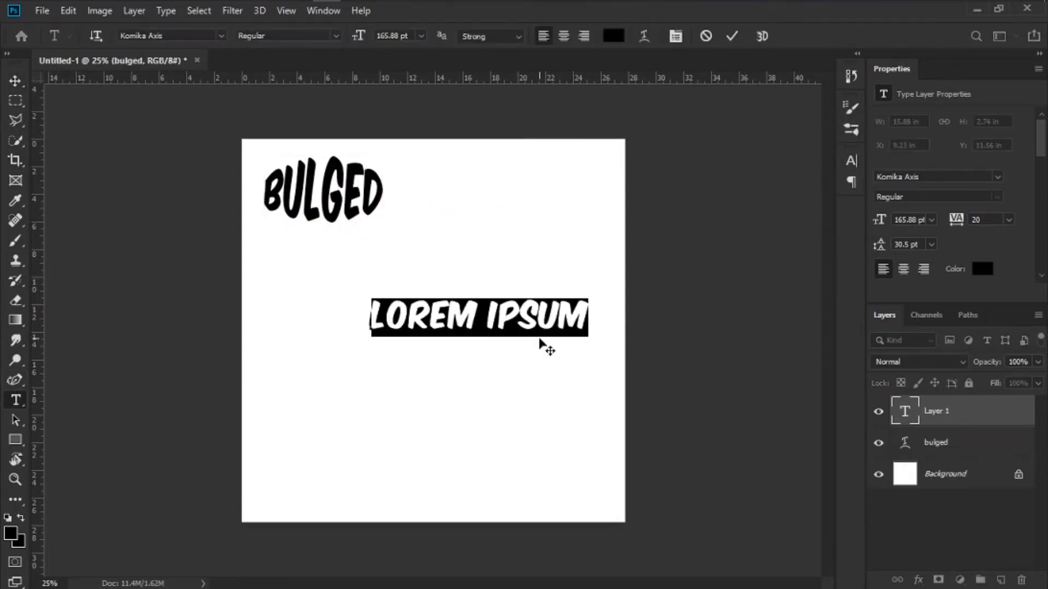
text(THIS)
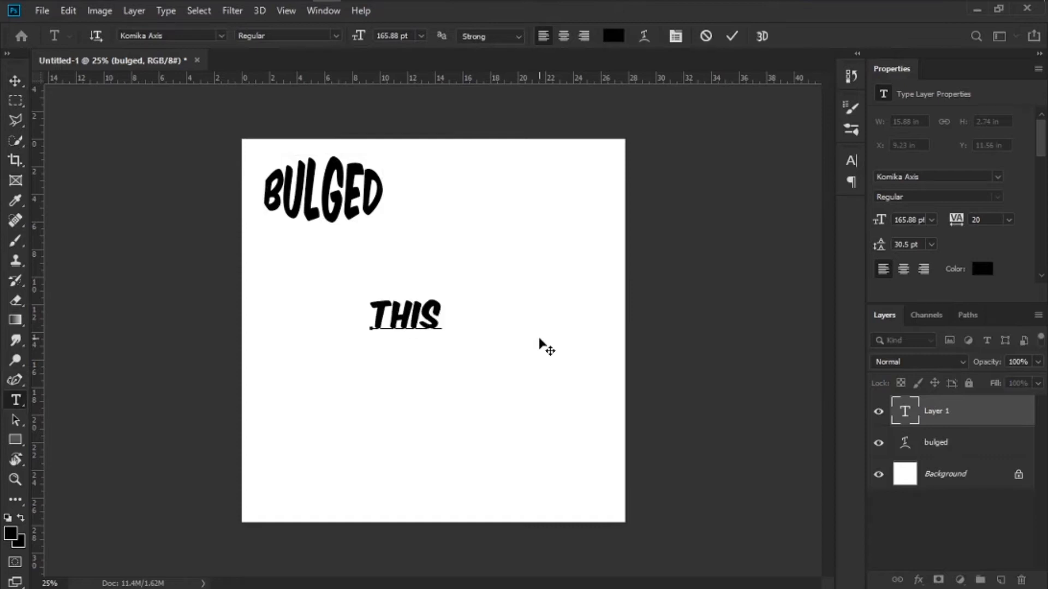
text( IS ARC)
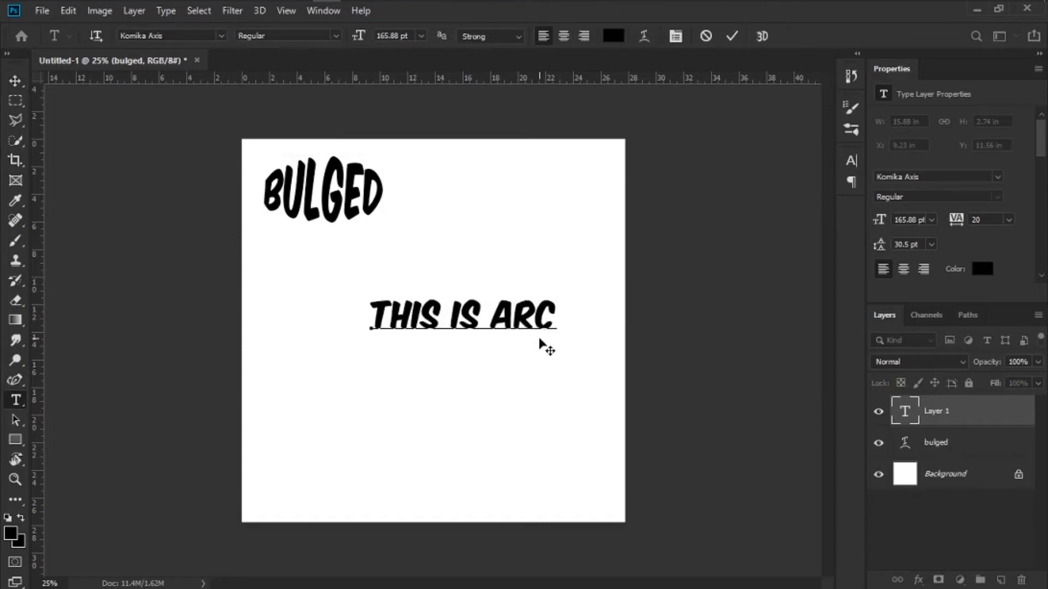
Step: Warp the whole "THIS IS ARC" text with the Arc style
drag(555, 314, 370, 316)
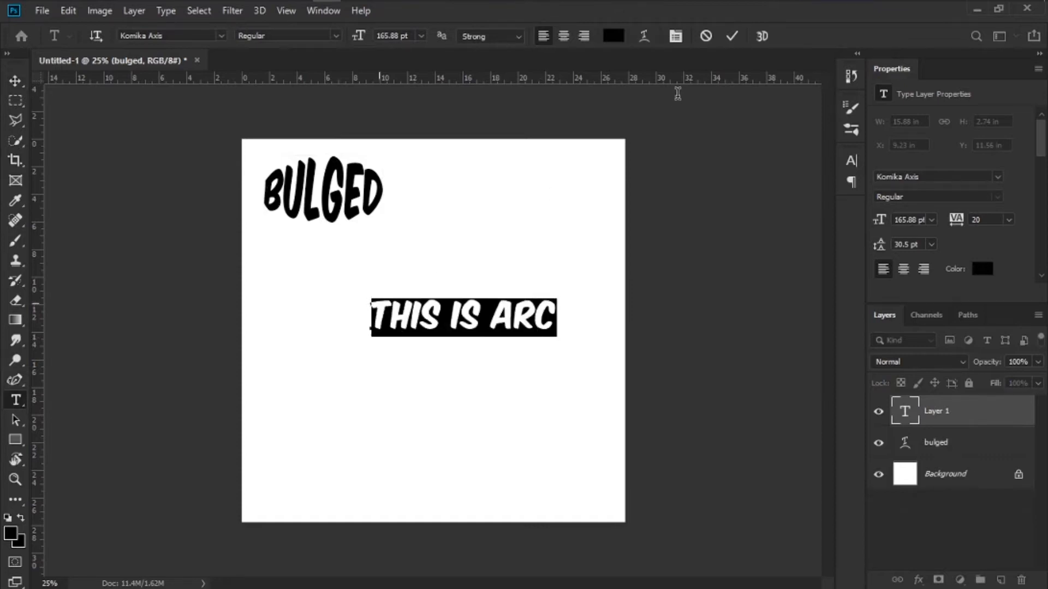
click(676, 43)
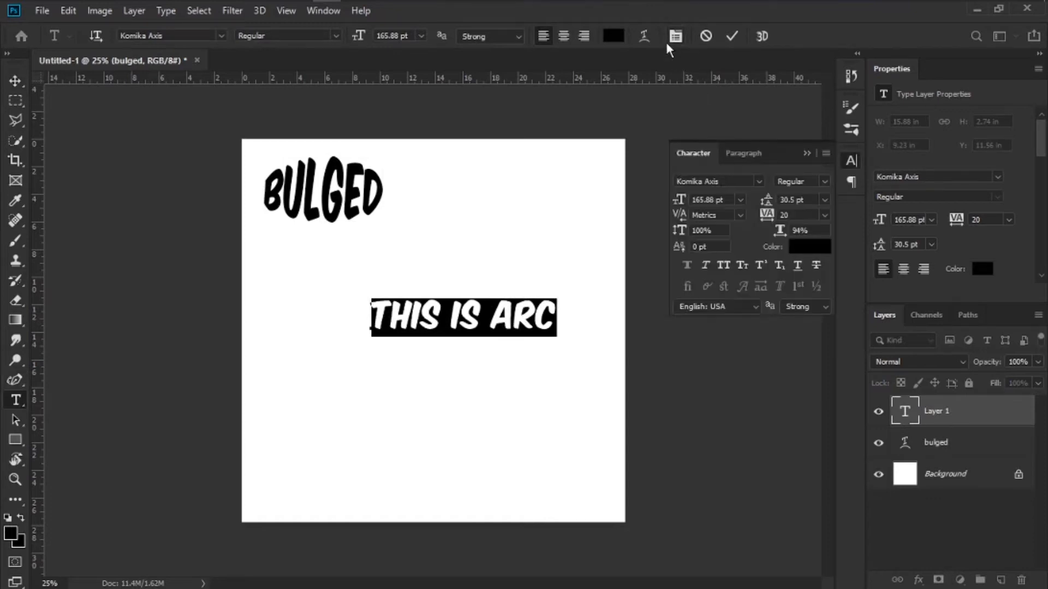
click(644, 36)
click(708, 153)
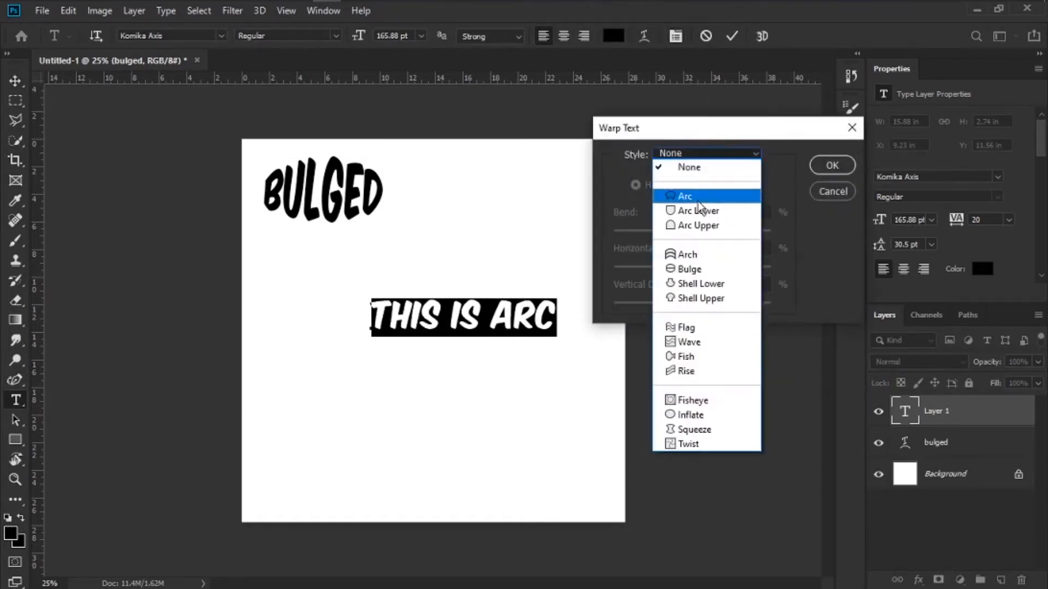
click(695, 195)
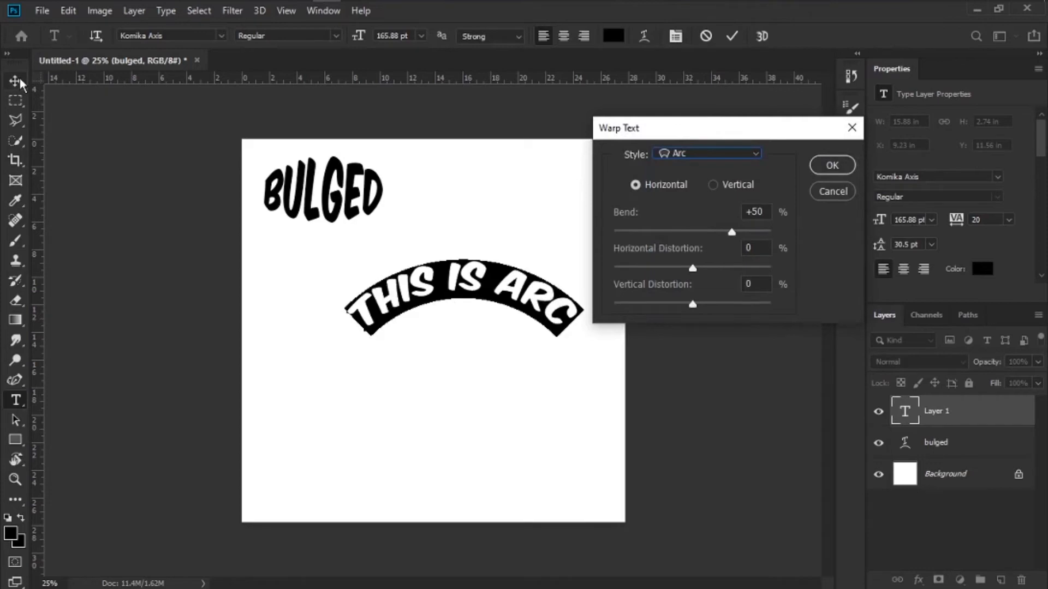
click(832, 165)
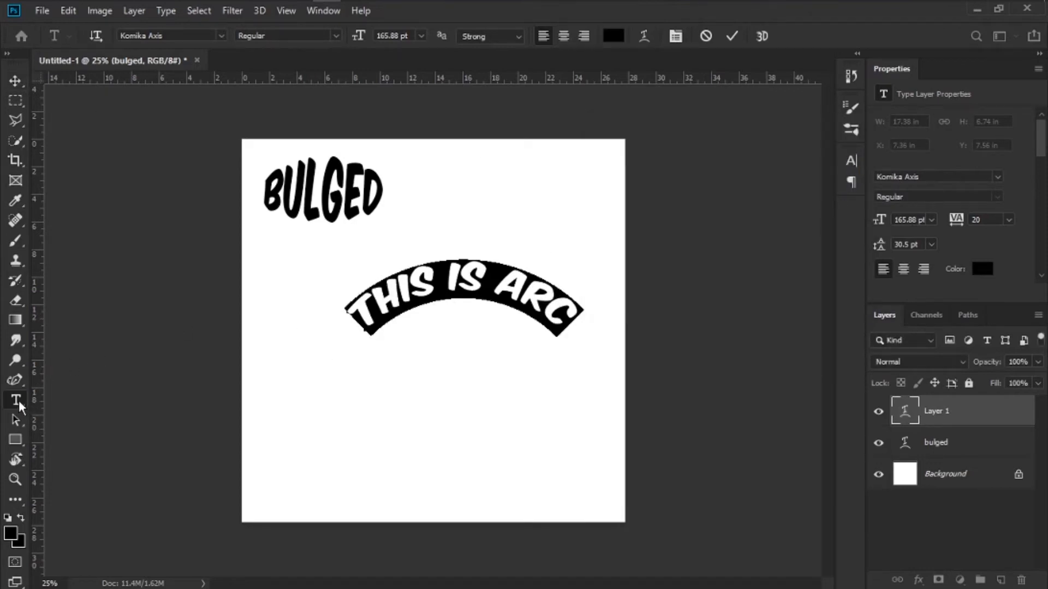
Step: Add the text "WAVE" below the arc text and give it a wavy warp
click(374, 419)
click(425, 436)
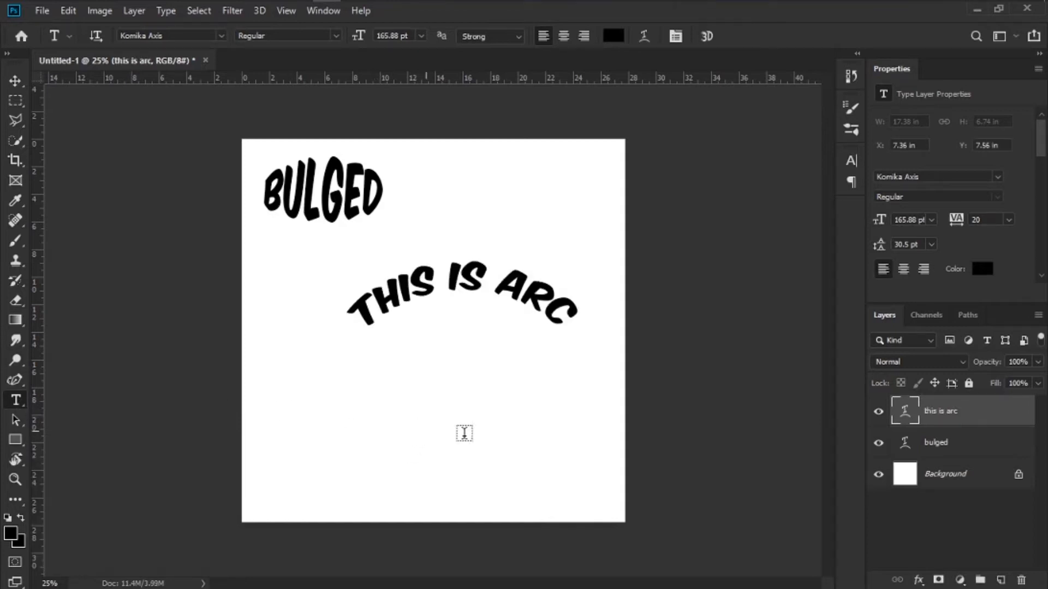
text(WAVE)
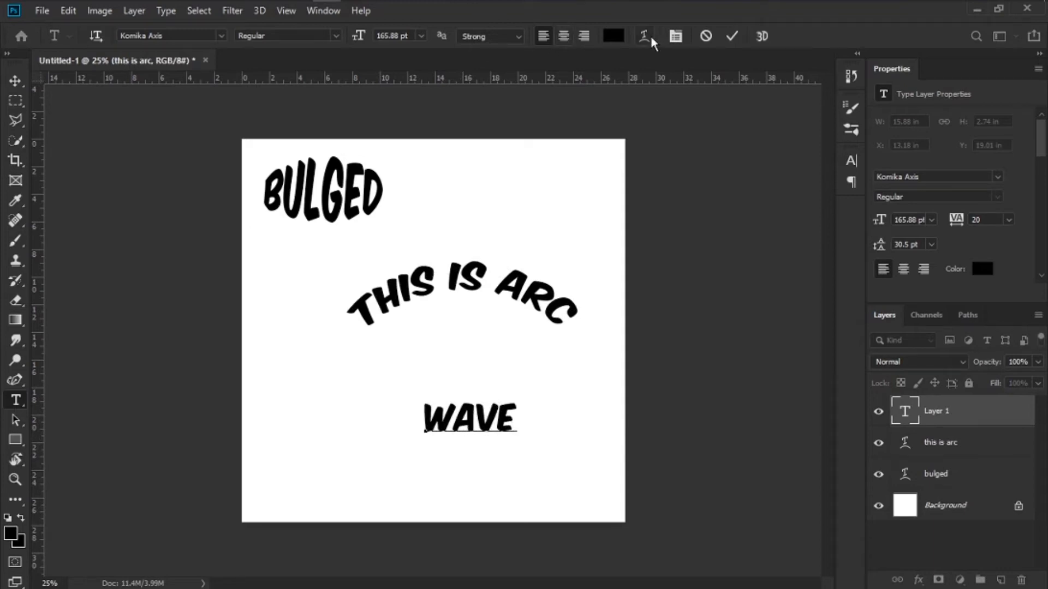
key(ctrl+Return)
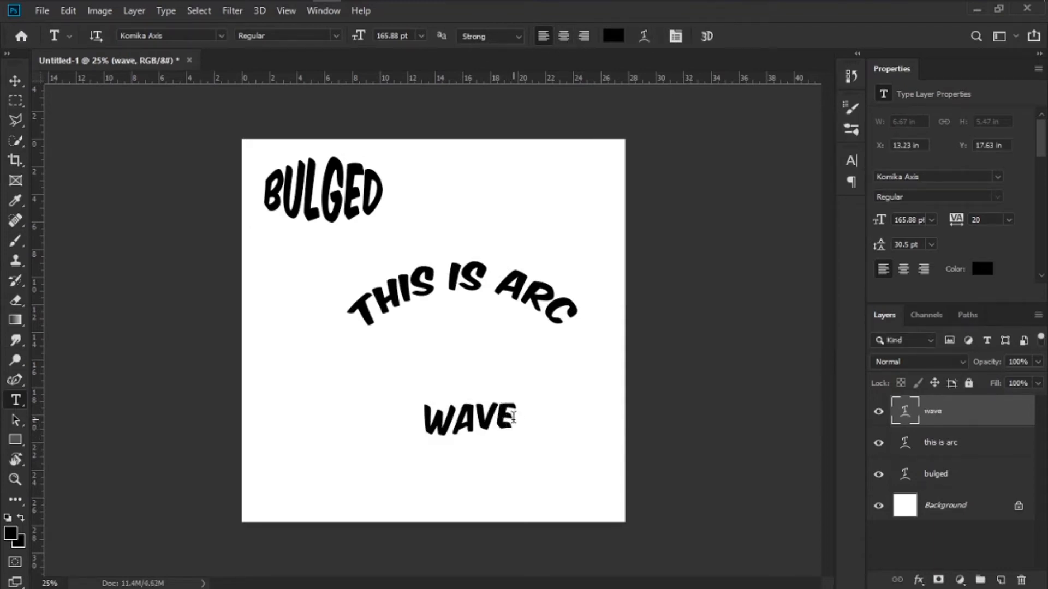
Step: Replace the "WAVE" wording with "SAMPLE TEXT" in the same warped text layer
drag(513, 418, 431, 415)
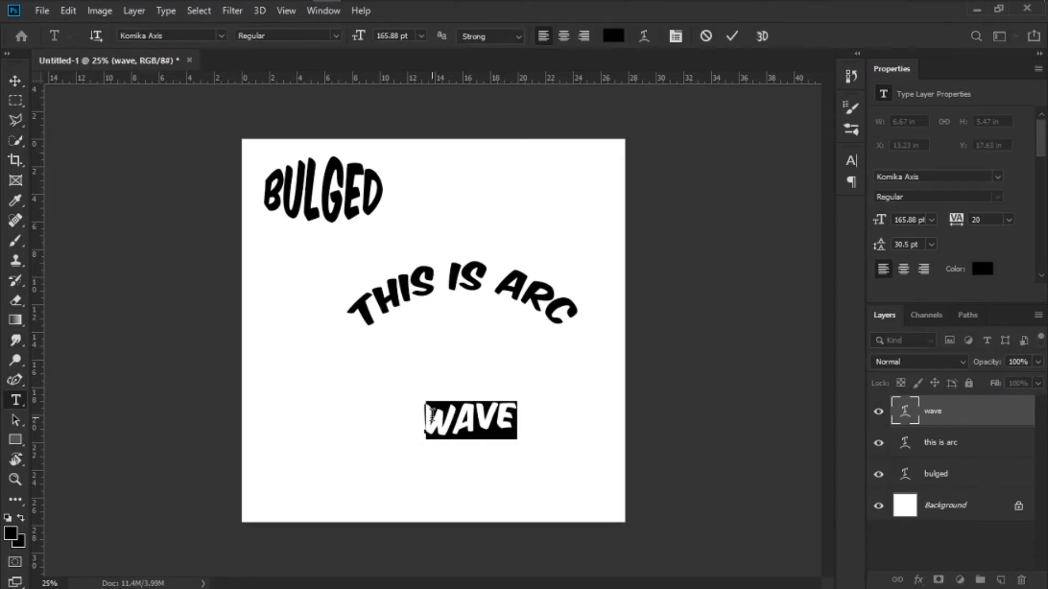
text(sample)
key(BackSpace)
key(BackSpace)
text(le)
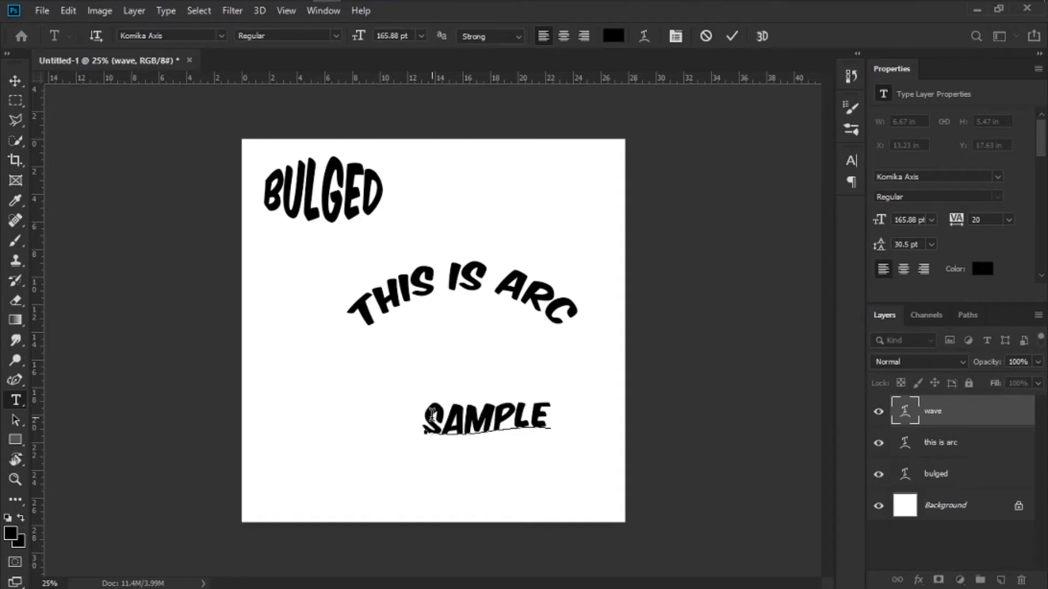
text( ye)
key(BackSpace)
key(BackSpace)
text(text)
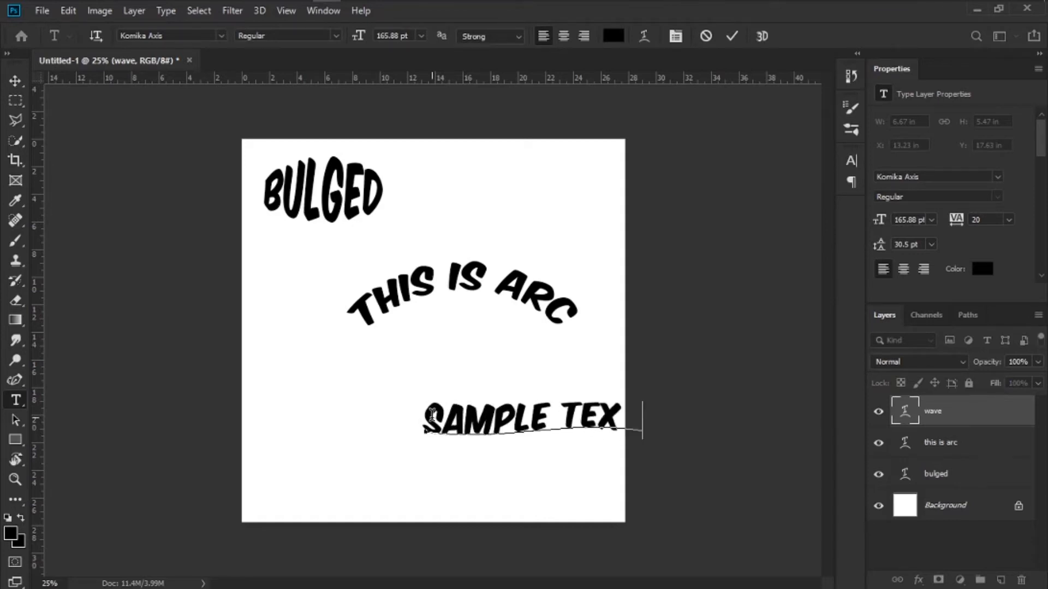
Step: Move the warped "SAMPLE TEXT" left so it fits fully on the canvas, and deselect it
click(17, 81)
drag(591, 415, 470, 431)
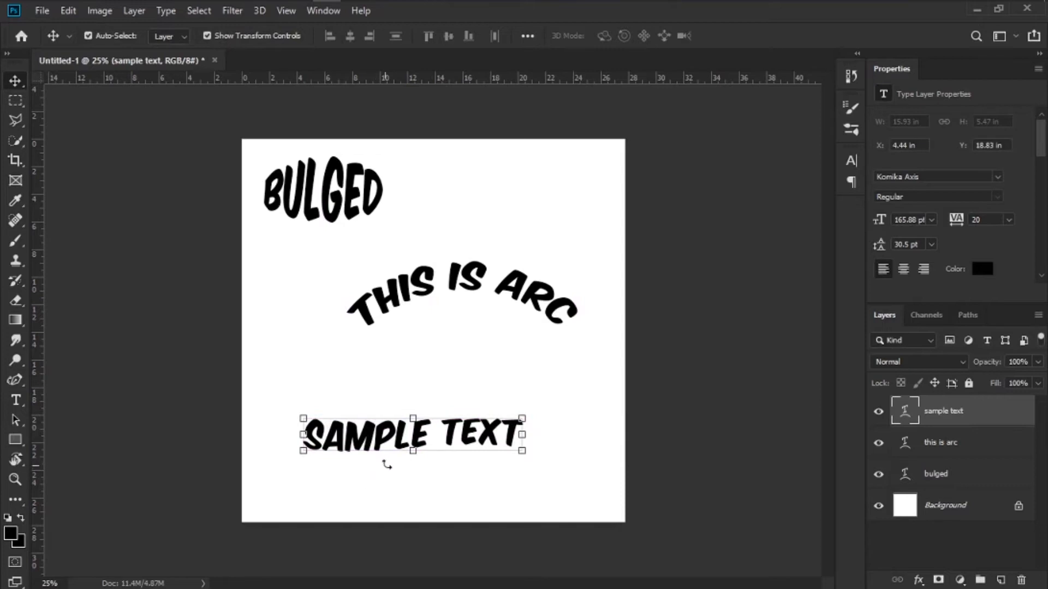
click(534, 497)
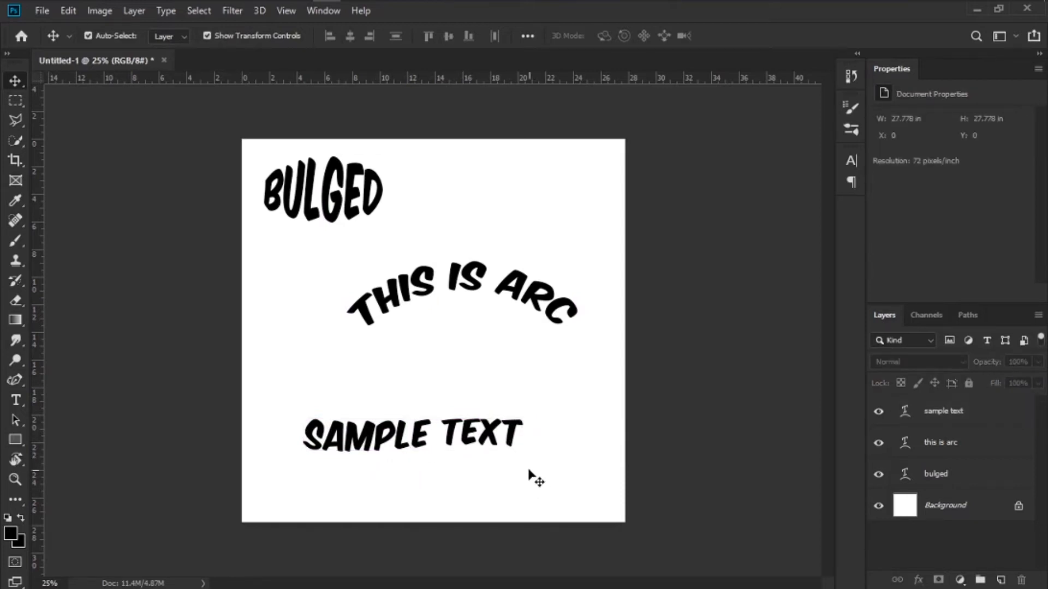
Step: Delete the three warped text layers, leaving only the white background
drag(212, 124, 622, 529)
click(545, 447)
drag(217, 102, 604, 503)
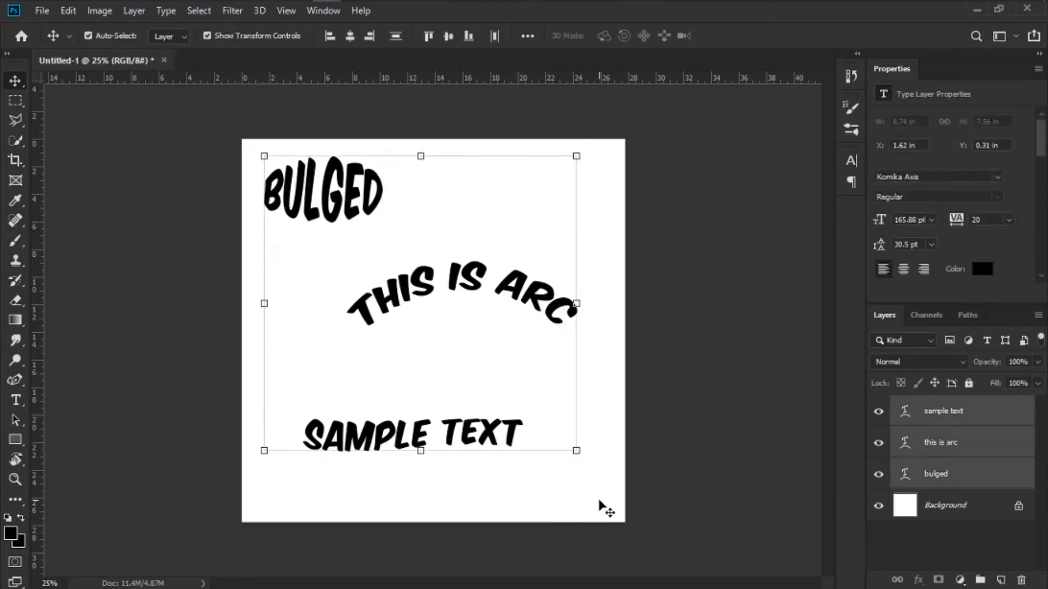
key(Delete)
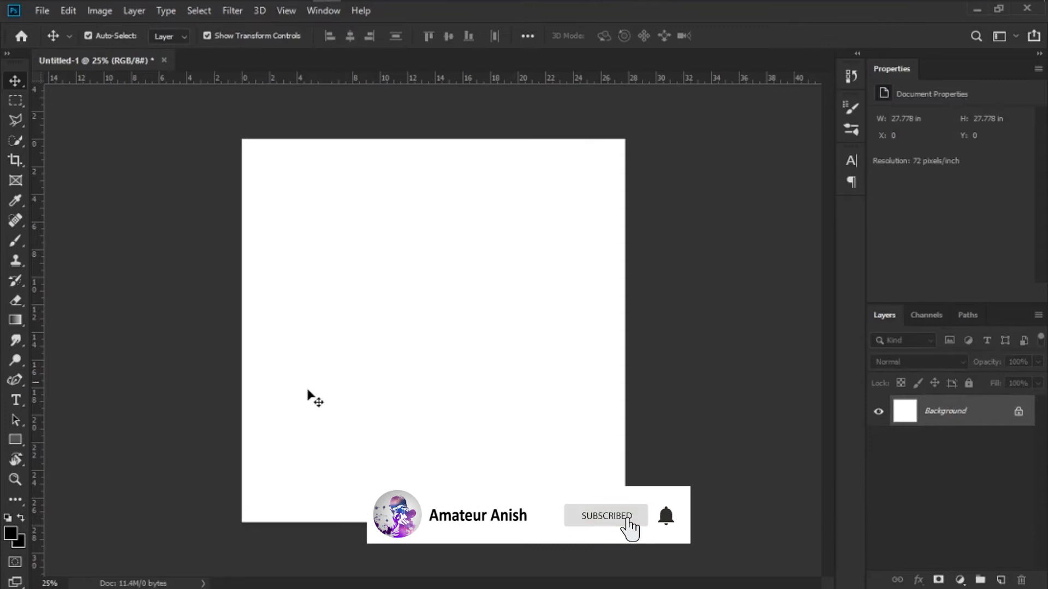
Step: Draw an open S-shaped curve across the upper half of the canvas with the Pen tool set to Path mode
click(15, 381)
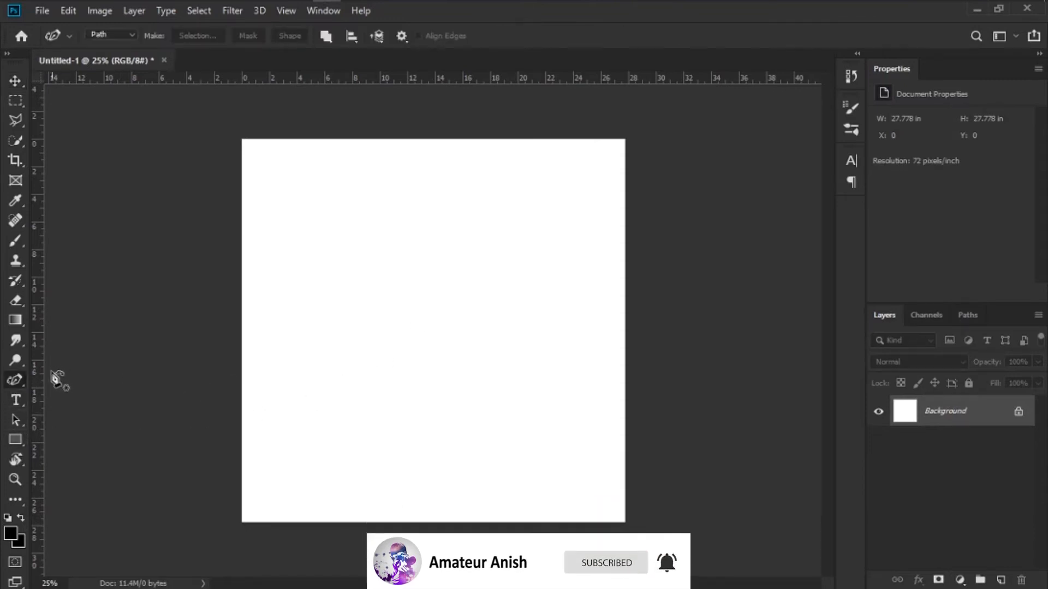
key(shift+p)
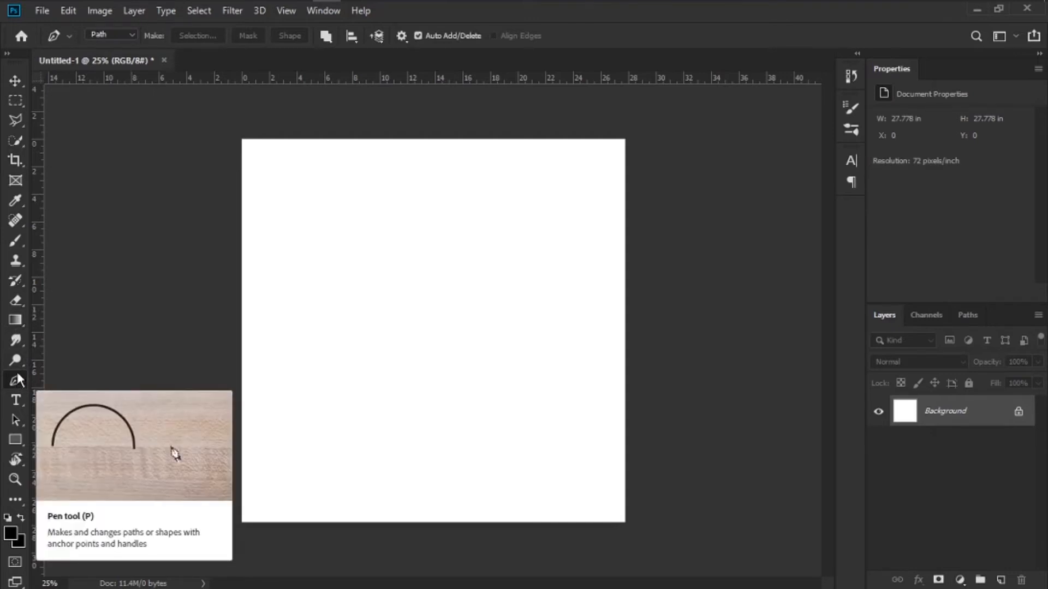
click(117, 33)
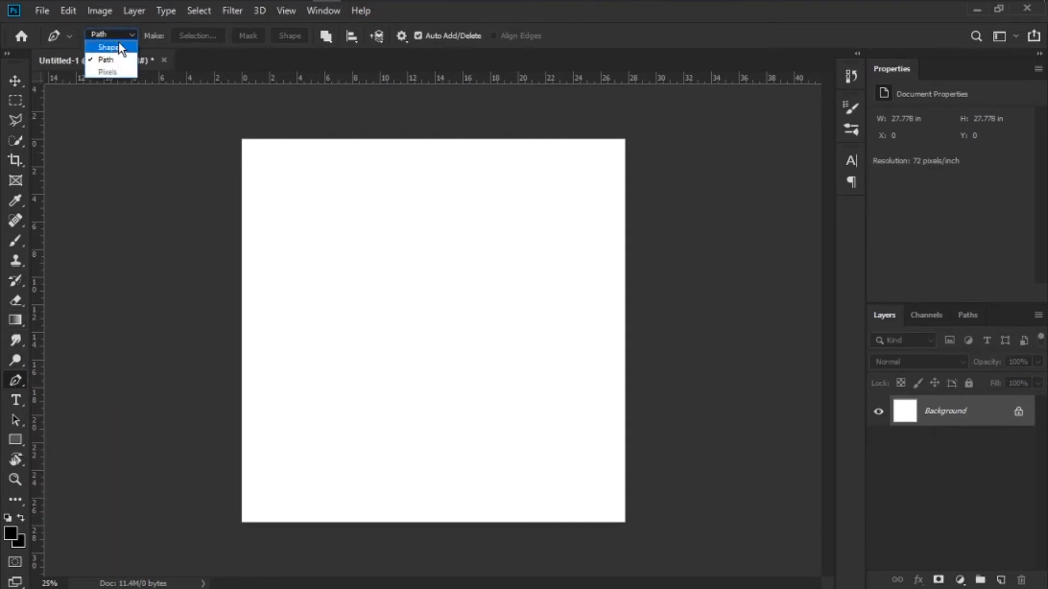
click(114, 63)
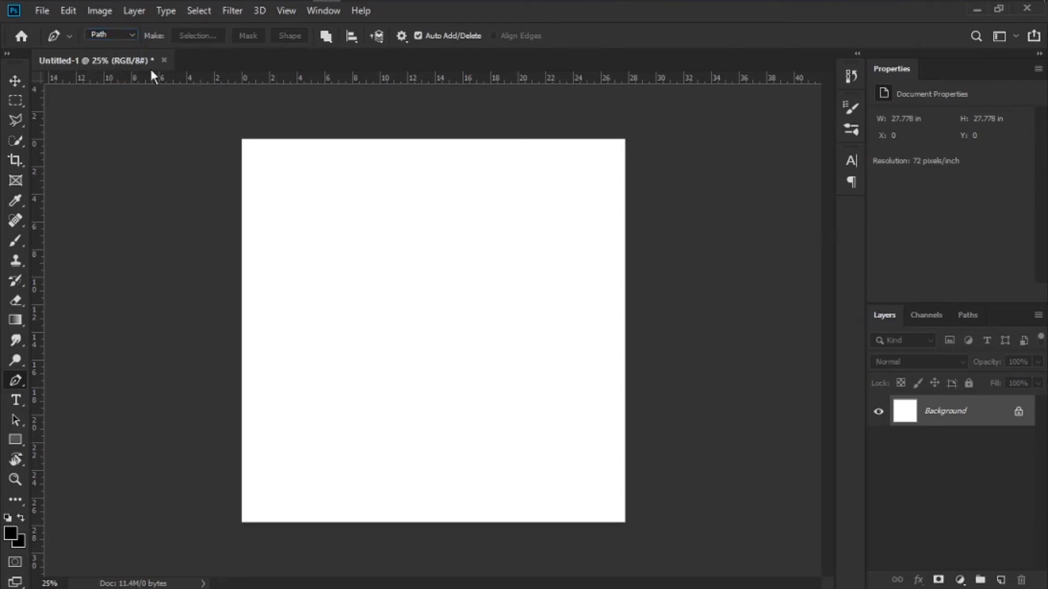
click(267, 305)
drag(341, 236, 390, 260)
drag(457, 327, 523, 320)
drag(581, 235, 614, 189)
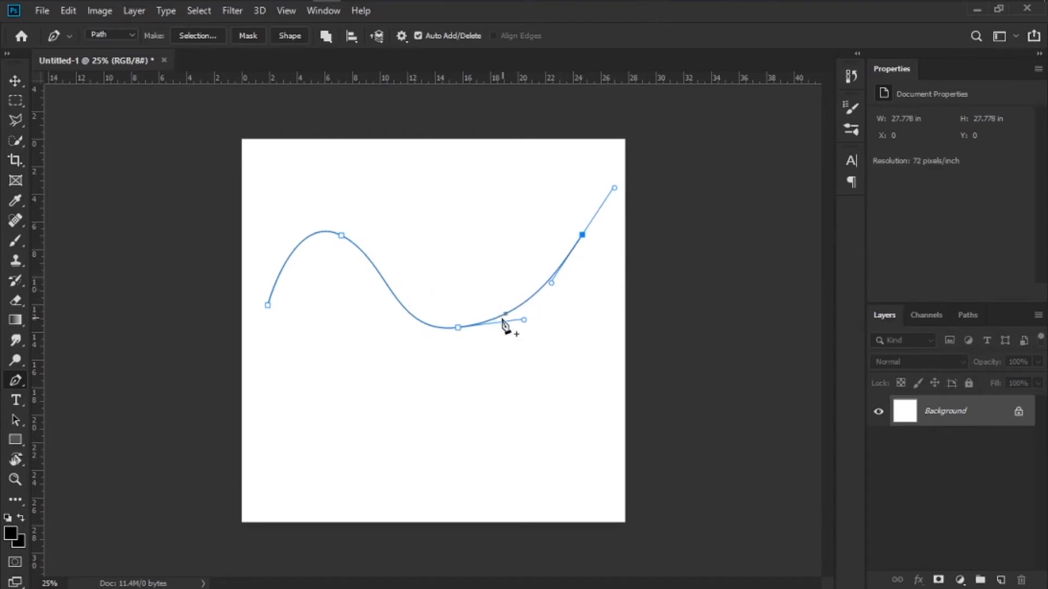
click(16, 83)
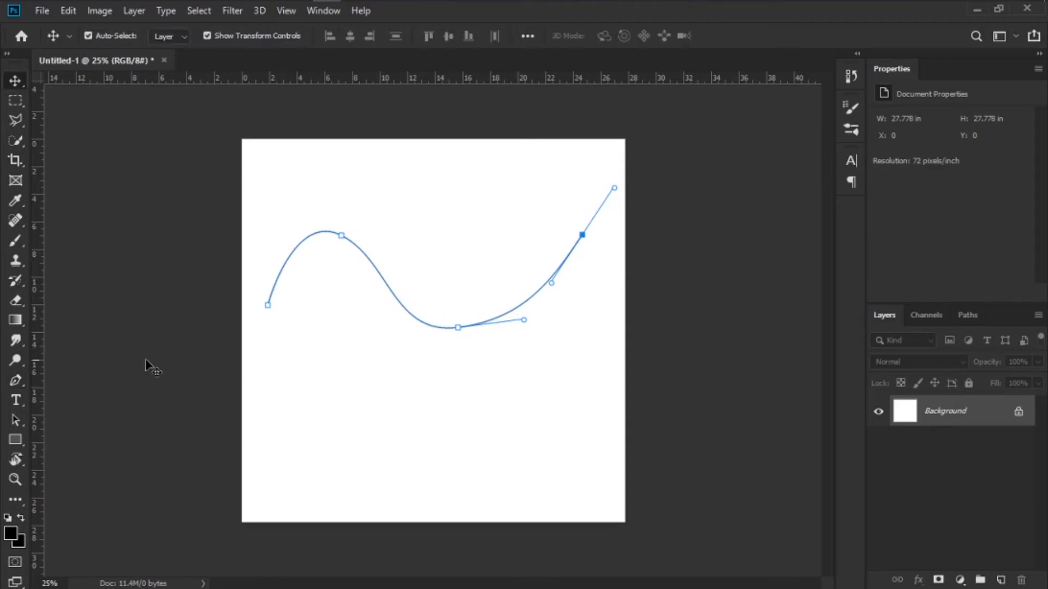
Step: Add the text "THIS IS MY PATH" along the curved path, starting on its downward slope
click(17, 401)
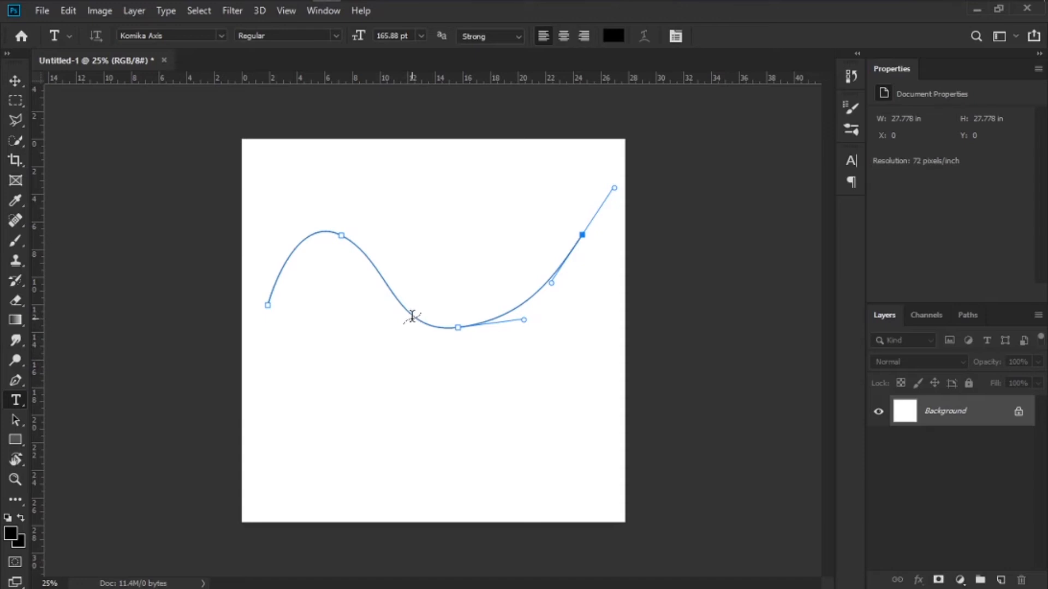
click(379, 271)
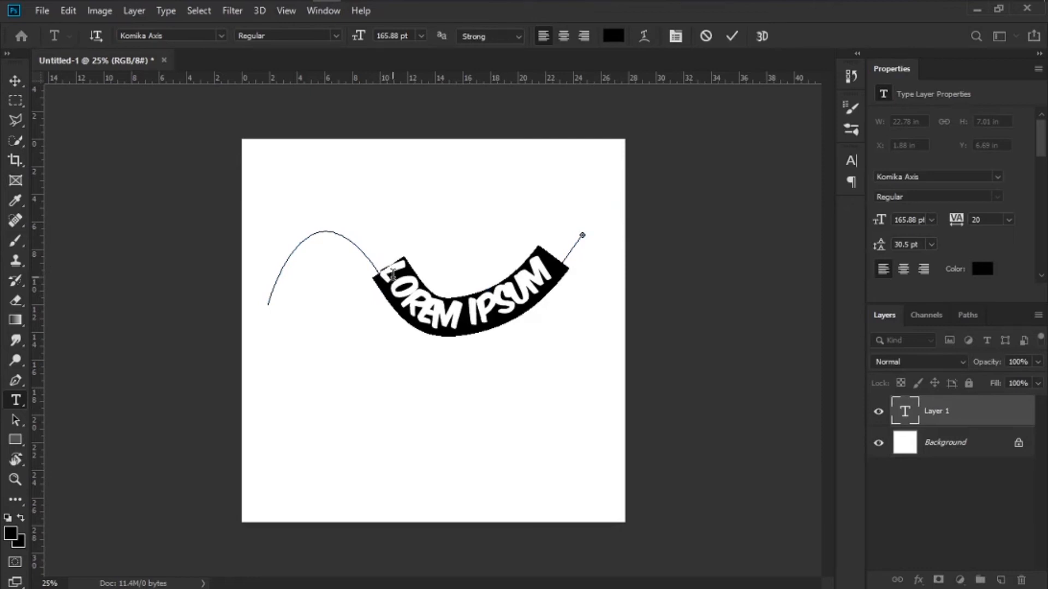
text(TH)
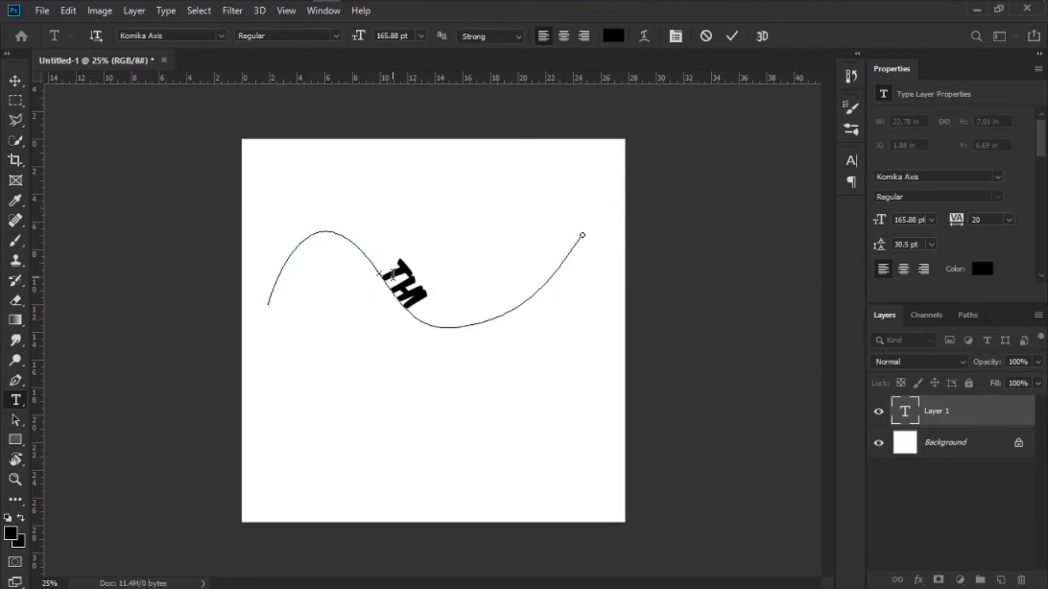
text(IS IS MY P)
key(BackSpace)
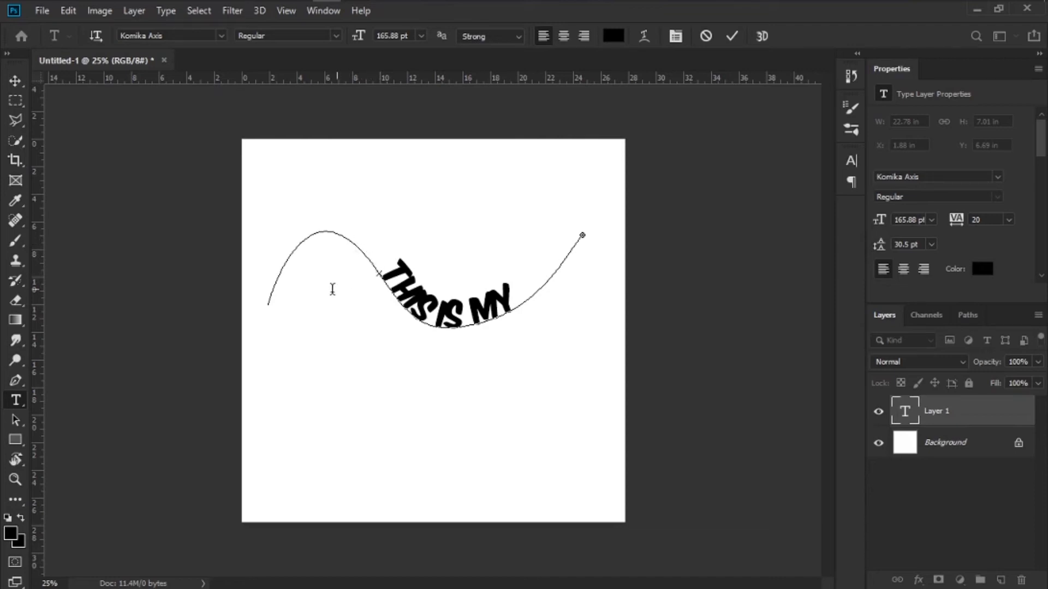
Step: Slide the start point of the path text back along the curve to near its left end
click(15, 422)
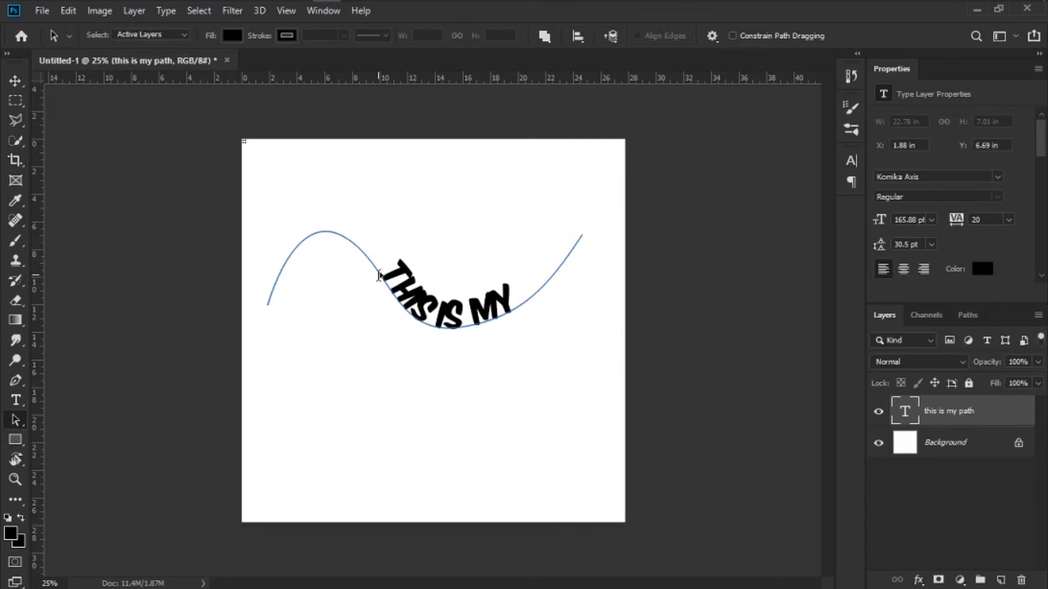
drag(379, 276, 358, 247)
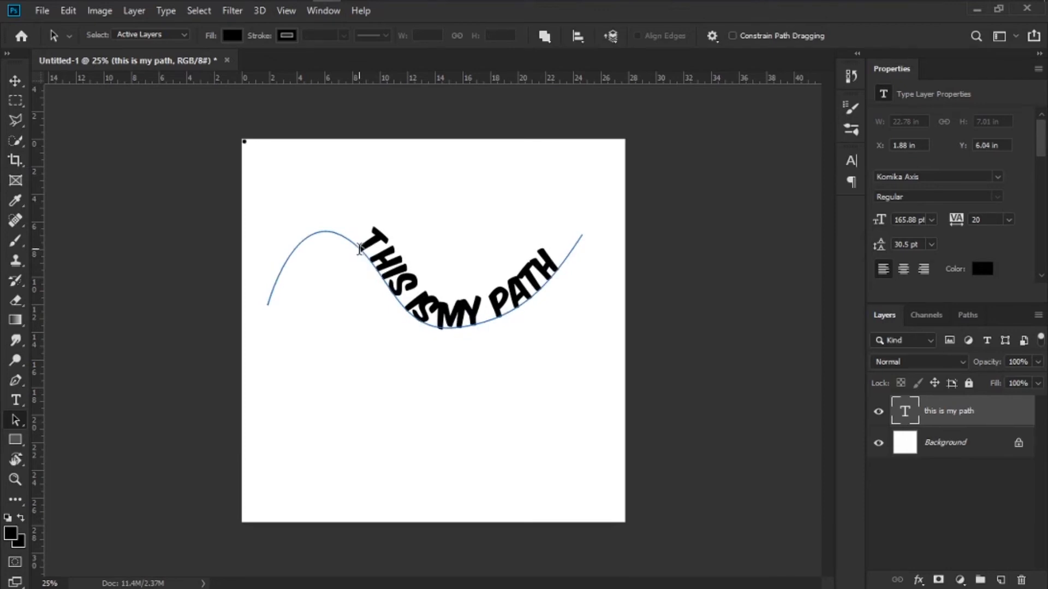
drag(338, 237, 270, 284)
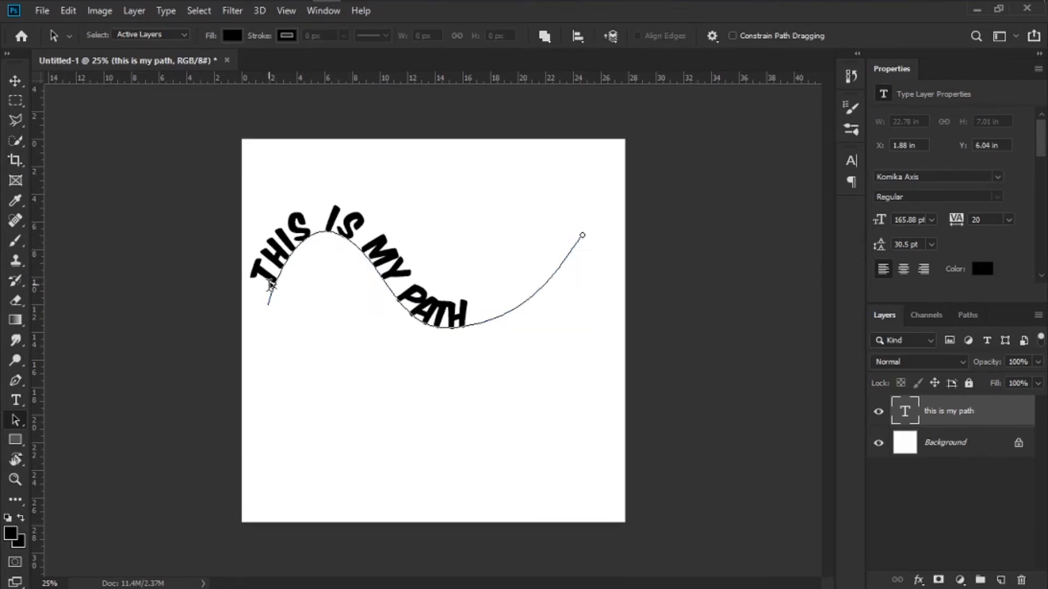
drag(270, 284, 275, 283)
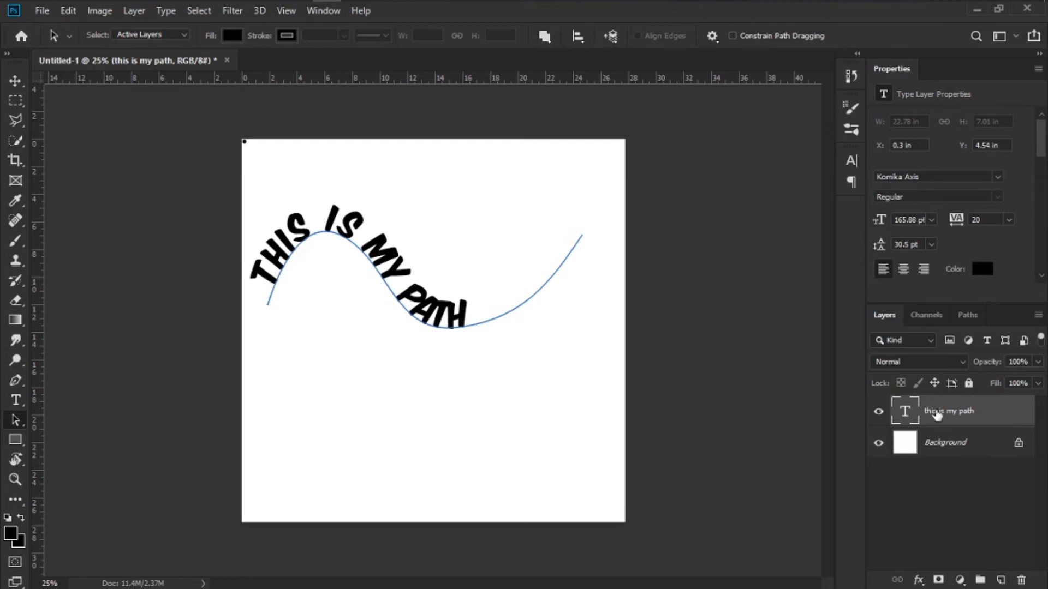
Step: Delete the "this is my path" text layer and the work path, leaving only the white background
right_click(964, 413)
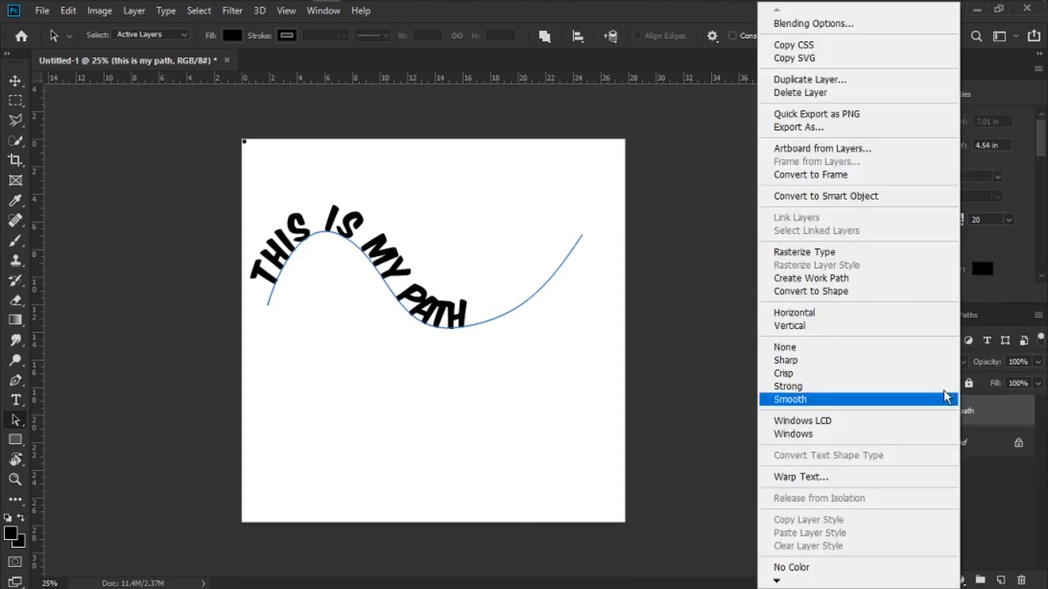
drag(1008, 410, 1021, 580)
click(967, 315)
click(961, 353)
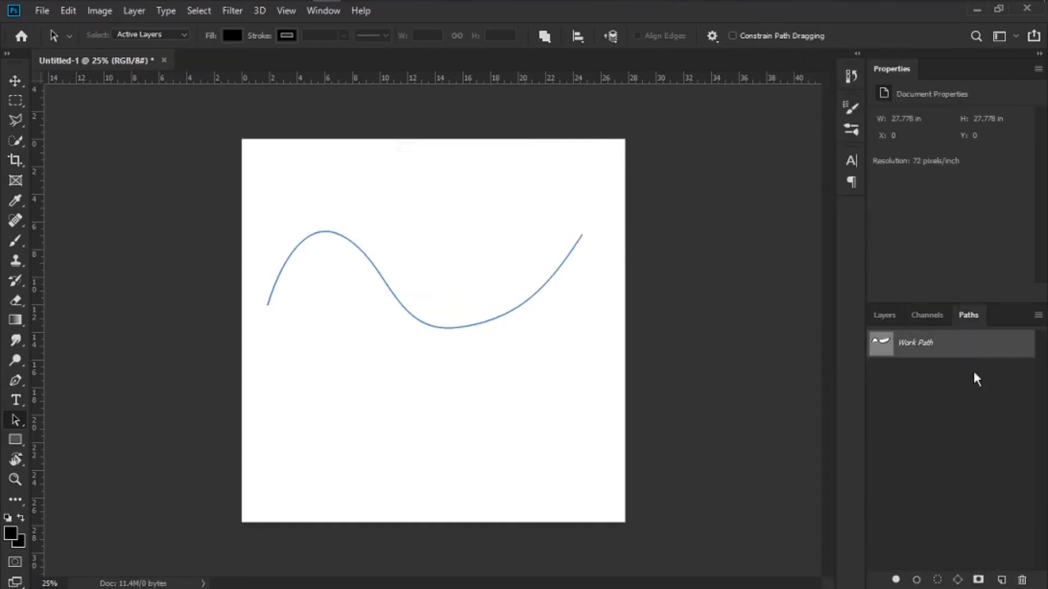
drag(961, 353, 1006, 581)
click(615, 209)
drag(928, 343, 1022, 580)
click(885, 315)
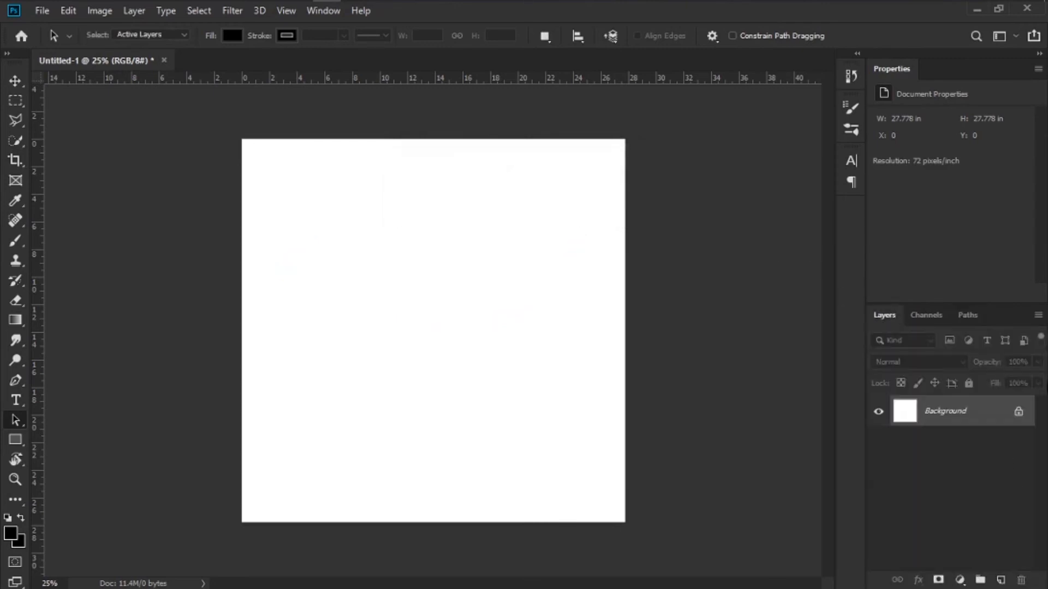
Step: Draw an unfilled circle with a red outline, about 976 px in diameter, in the lower middle of the canvas
click(11, 443)
click(80, 469)
drag(335, 266, 522, 484)
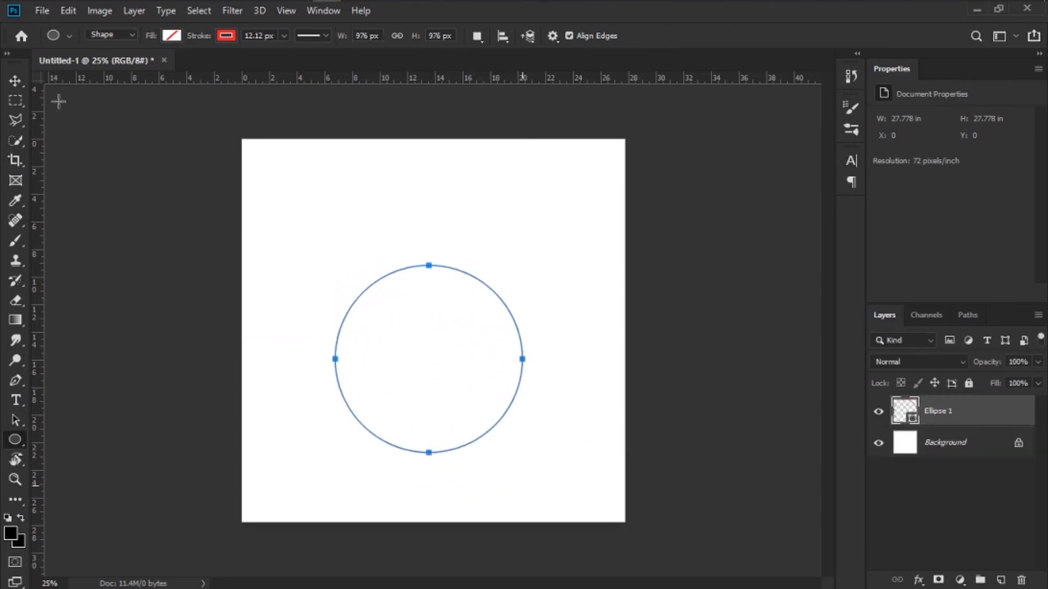
click(16, 81)
drag(474, 353, 475, 256)
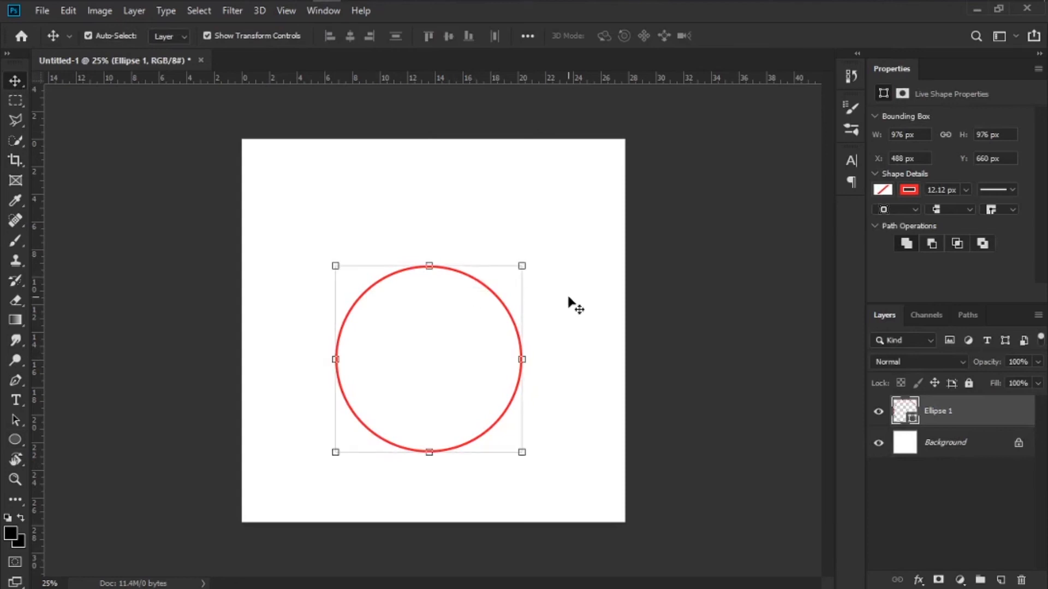
Step: Try placing "SAMPLE" and pasted text as area type inside the circle, and discard the entry
click(21, 399)
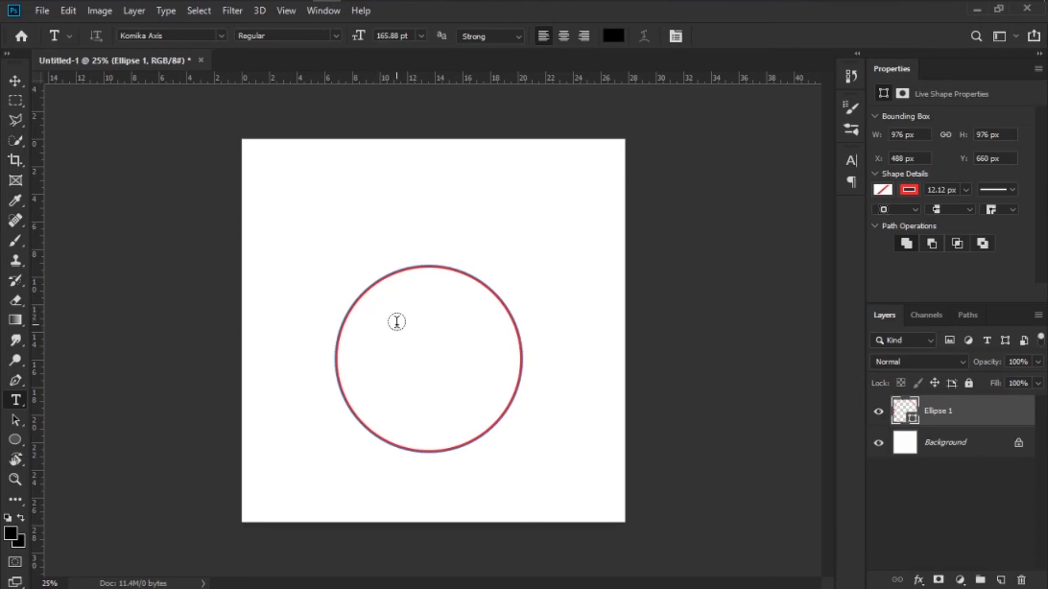
click(457, 356)
text(SAMPLE)
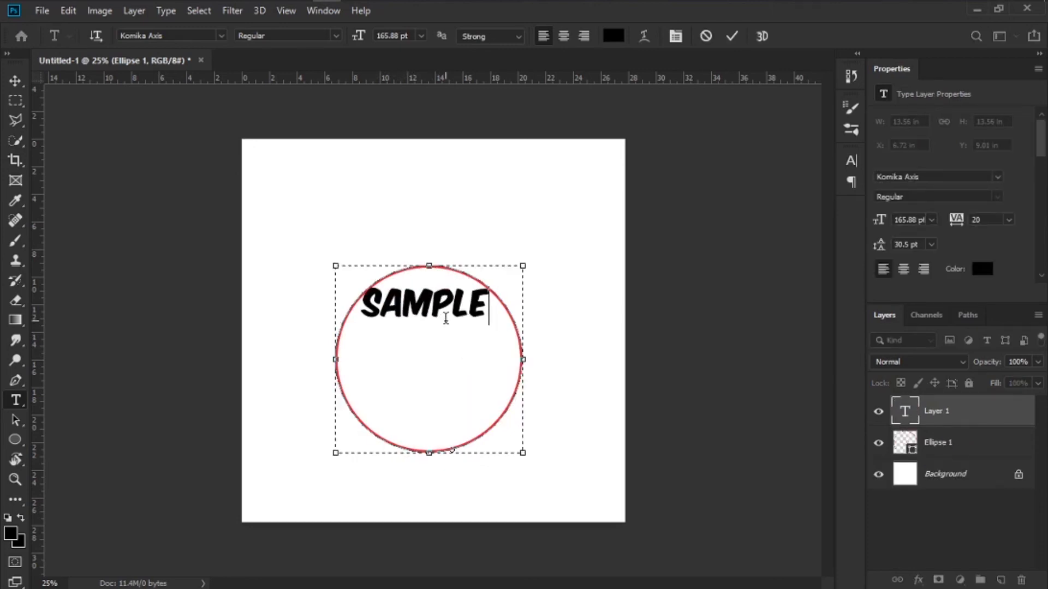
key(ctrl)
key(ctrl+v)
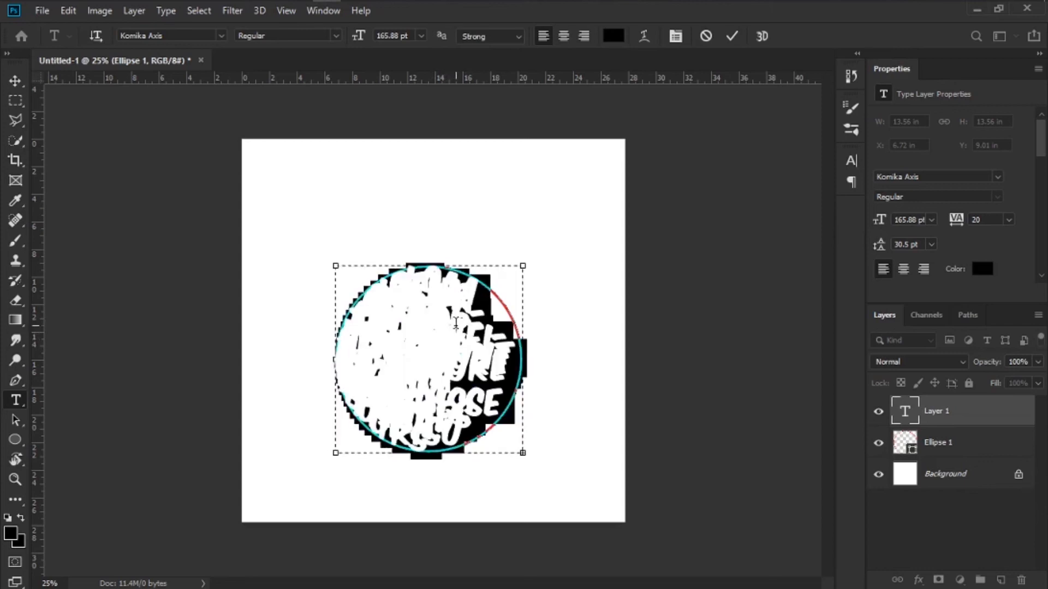
key(ctrl)
key(Escape)
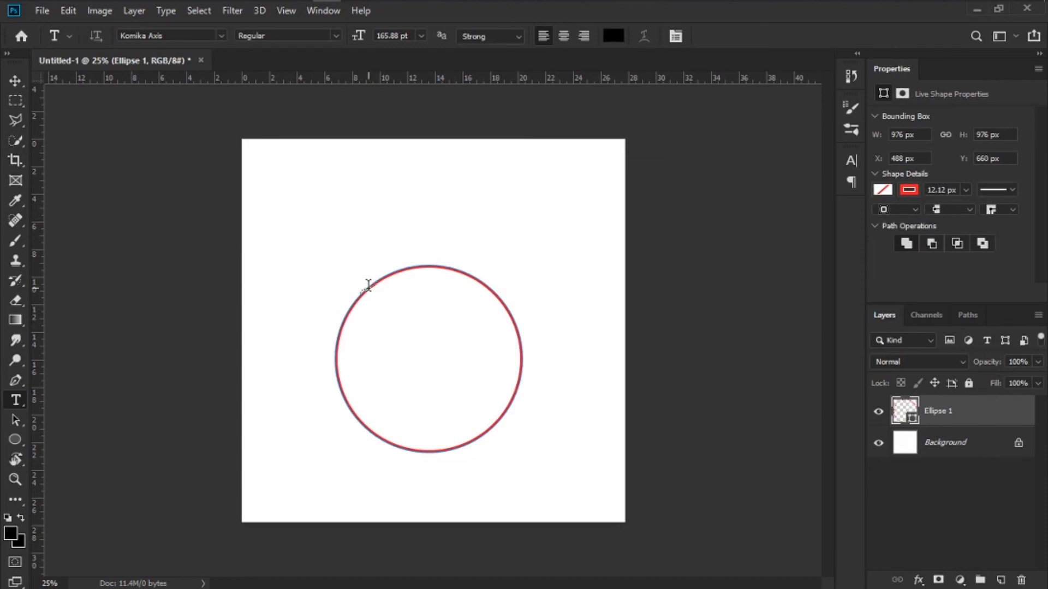
Step: Add the text "SAMPLE TEXT ON THE CIRCULAR" around the outside of the circle, starting at its upper left
click(367, 285)
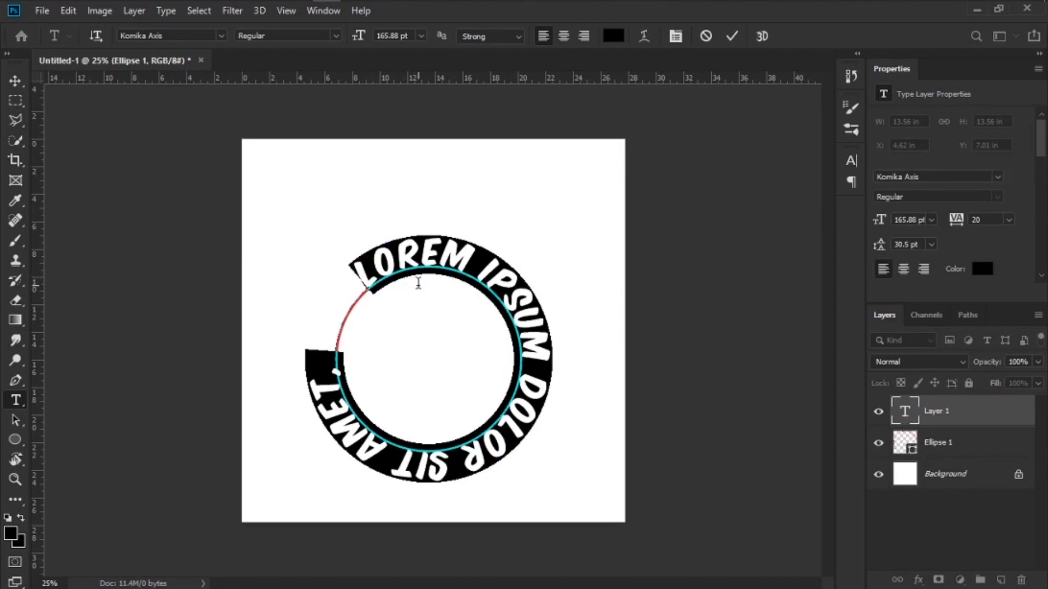
text(SAMPLE)
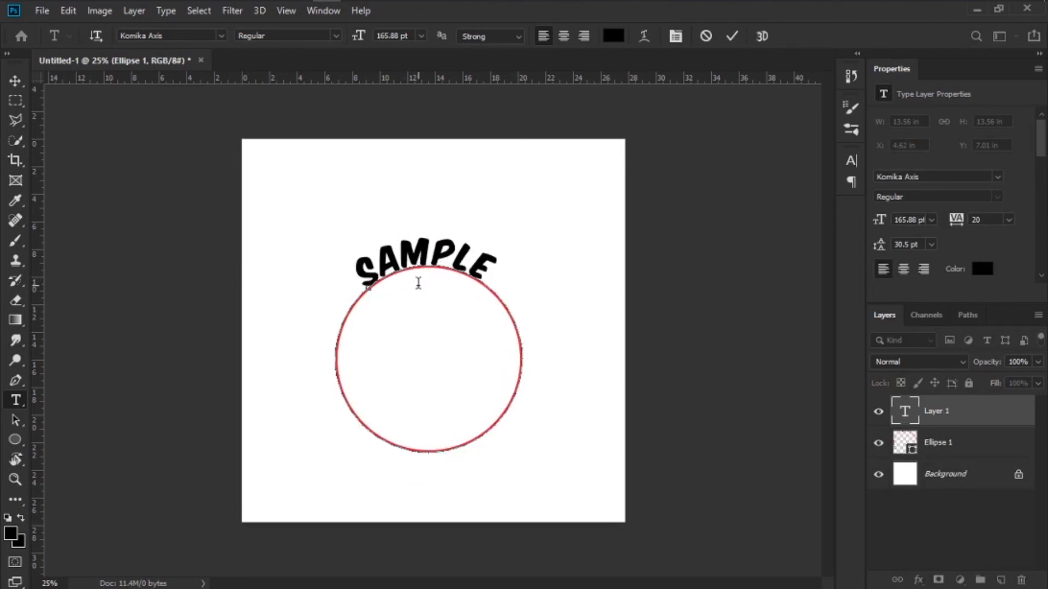
text( TEXT)
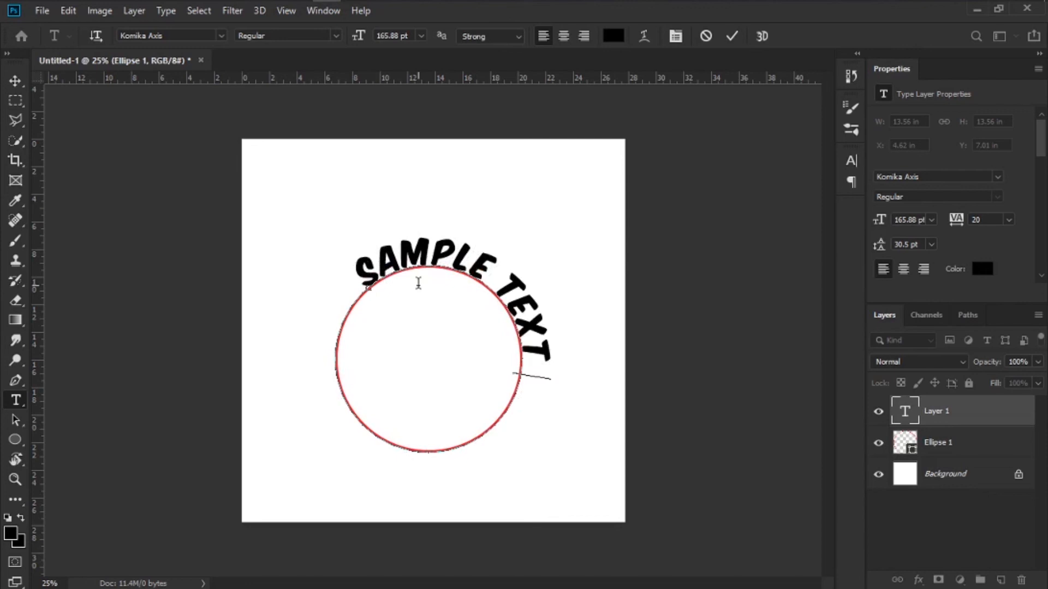
text( ON THE)
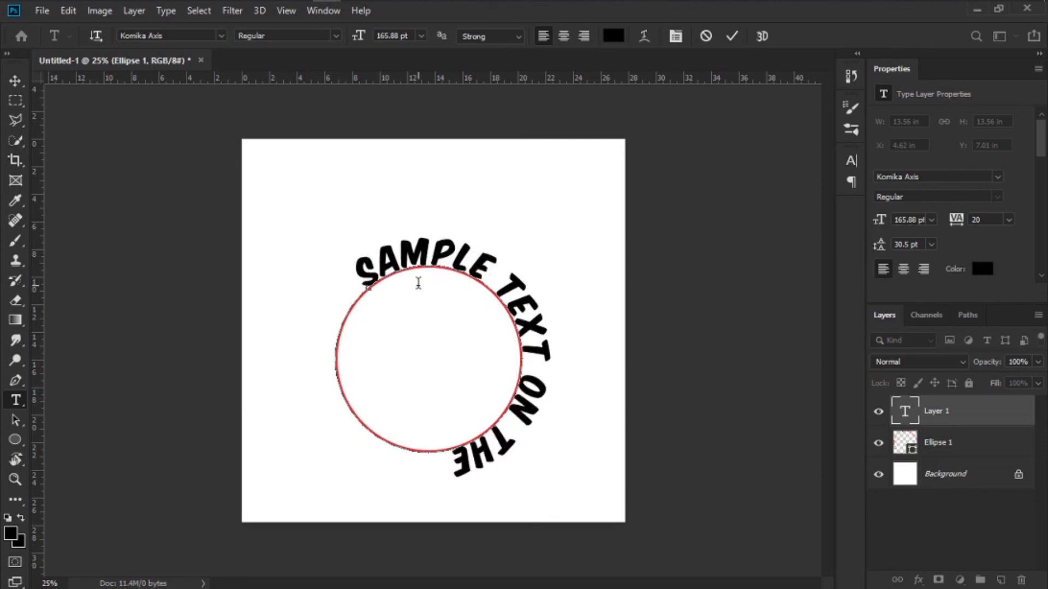
text( CIRCULA)
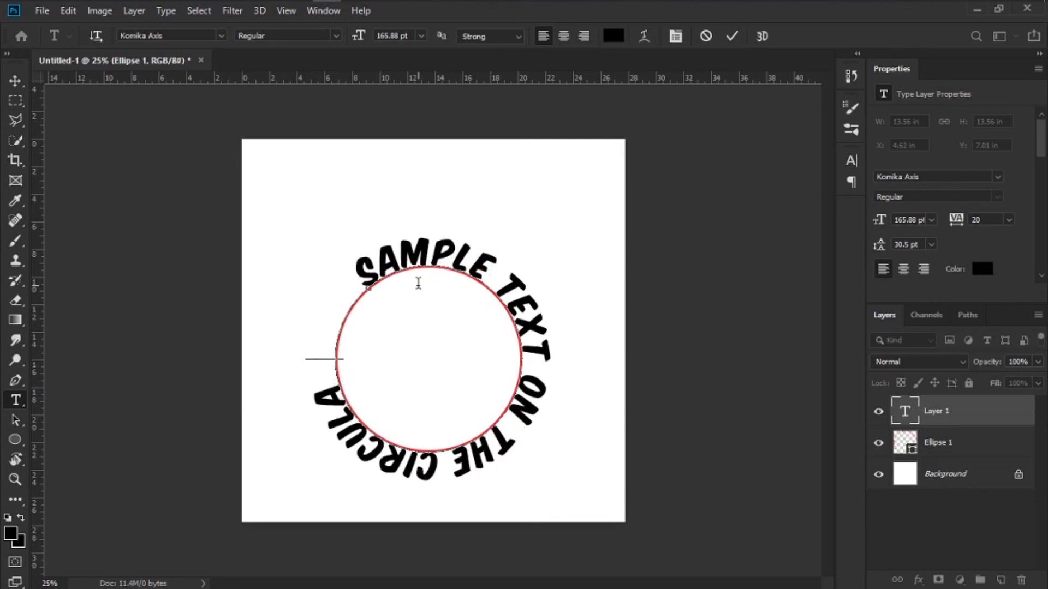
text(R)
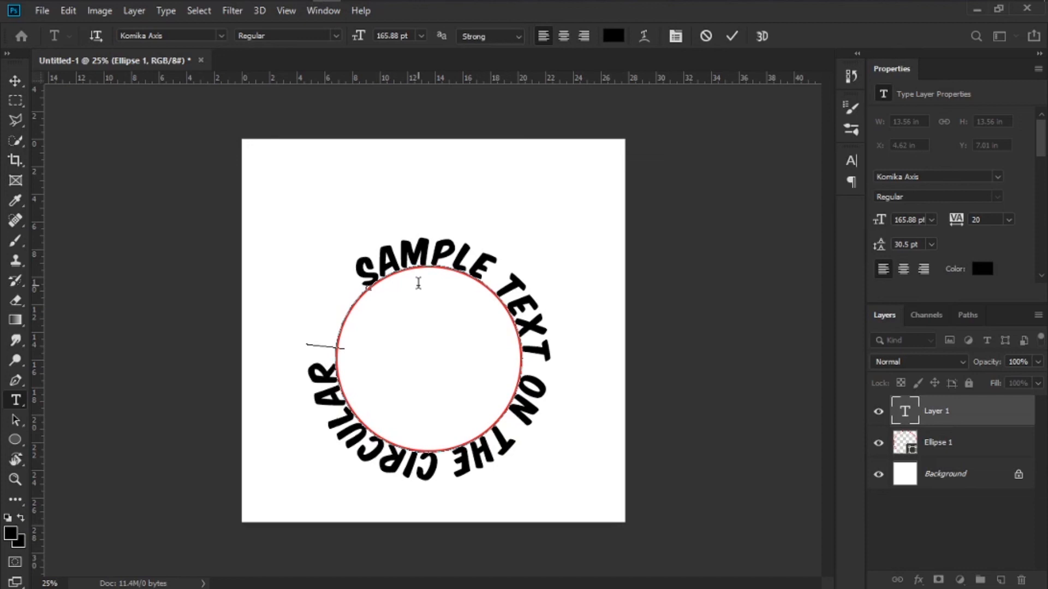
text( PAT)
key(BackSpace)
key(BackSpace)
key(BackSpace)
key(BackSpace)
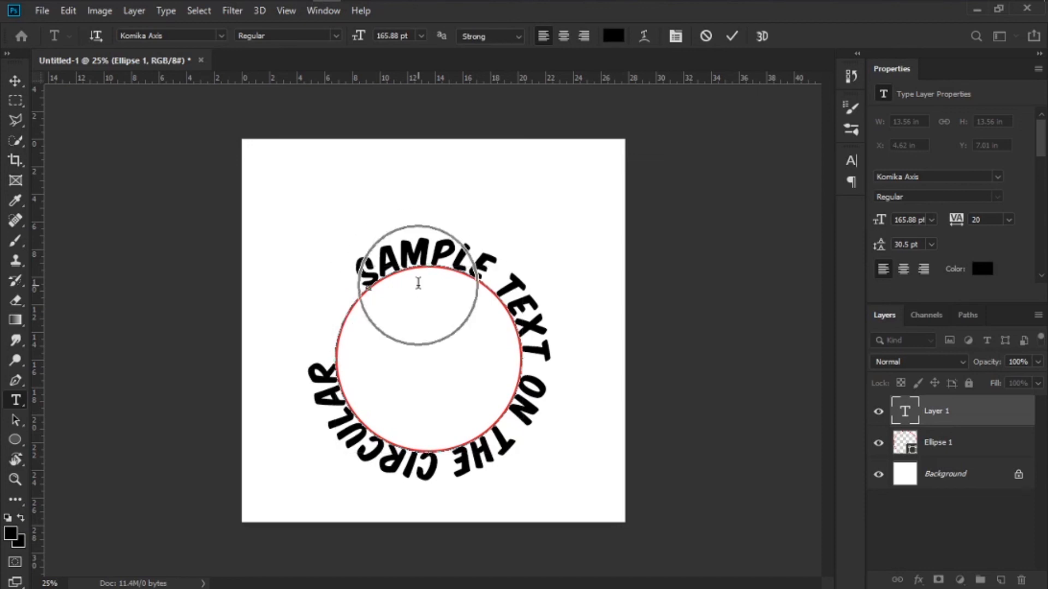
Step: Adjust the type size of the whole circular text and move the text ring to the horizontal centre of the canvas
key(ctrl+a)
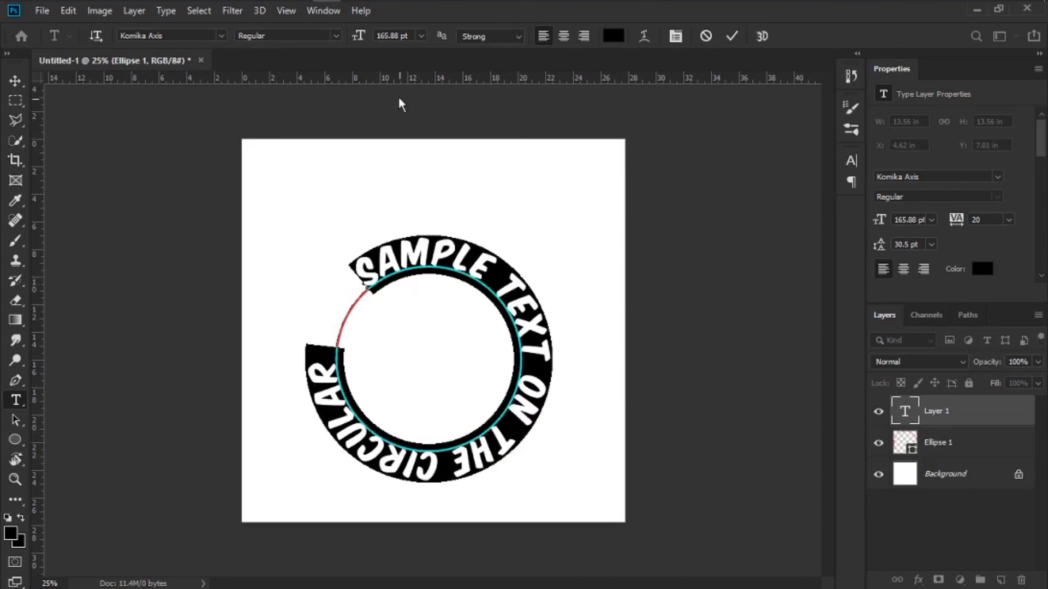
drag(358, 38, 357, 41)
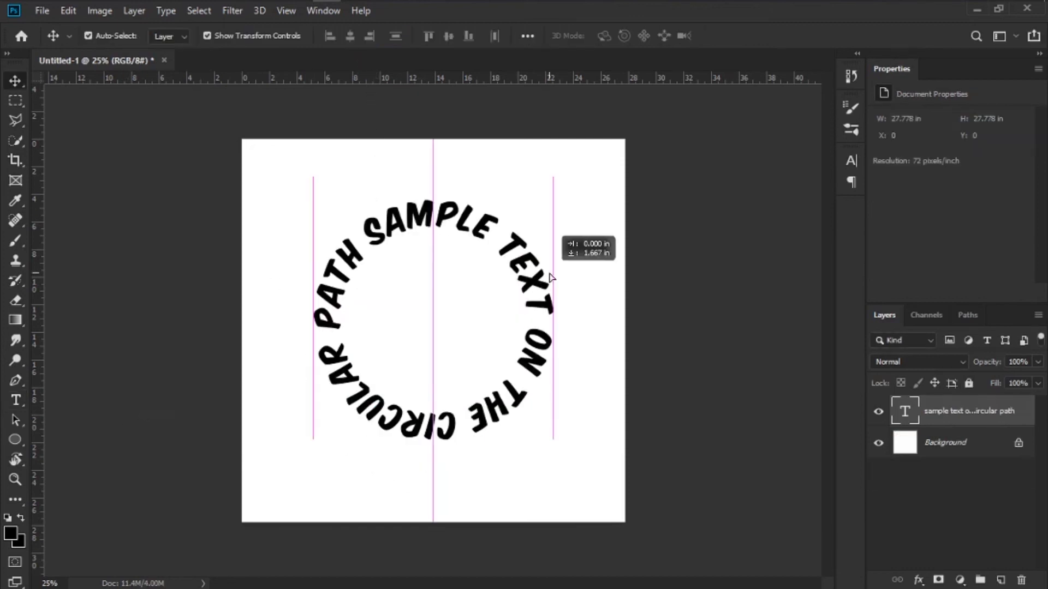
drag(546, 273, 546, 251)
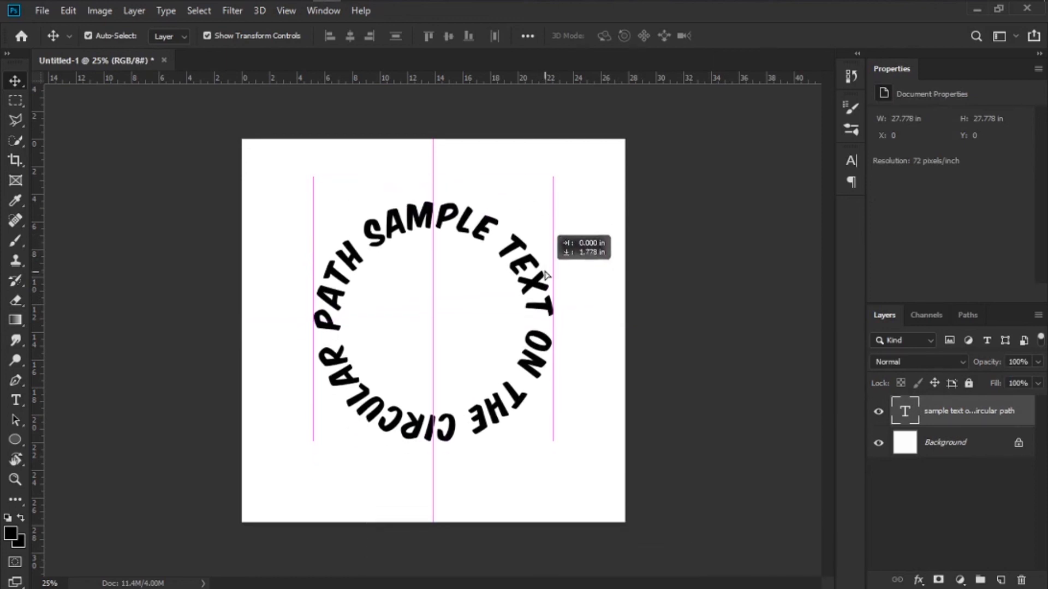